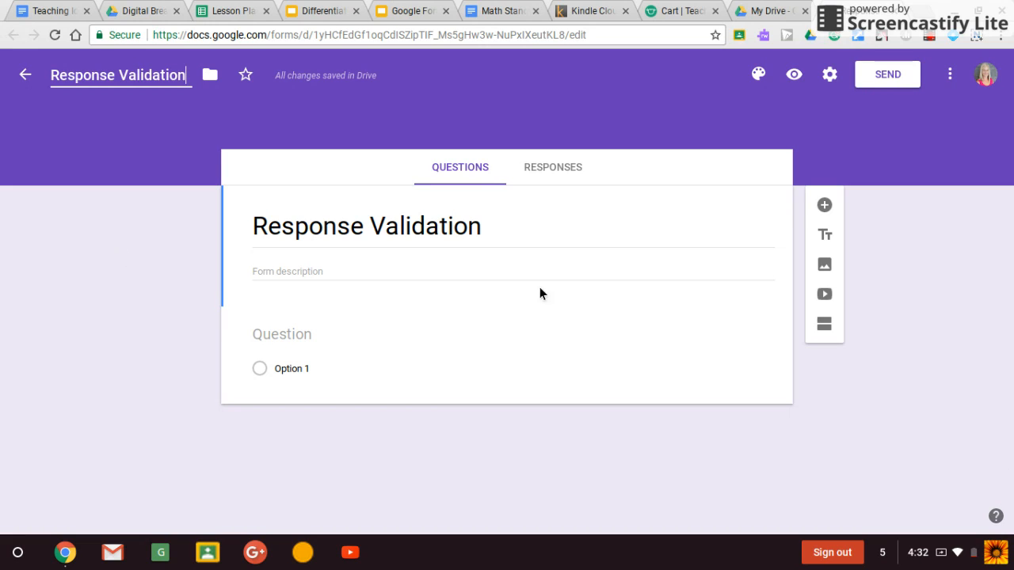
- Change the form's first question from multiple choice to the Short answer type
{"action": "left_click", "coordinate": [898, 166]}
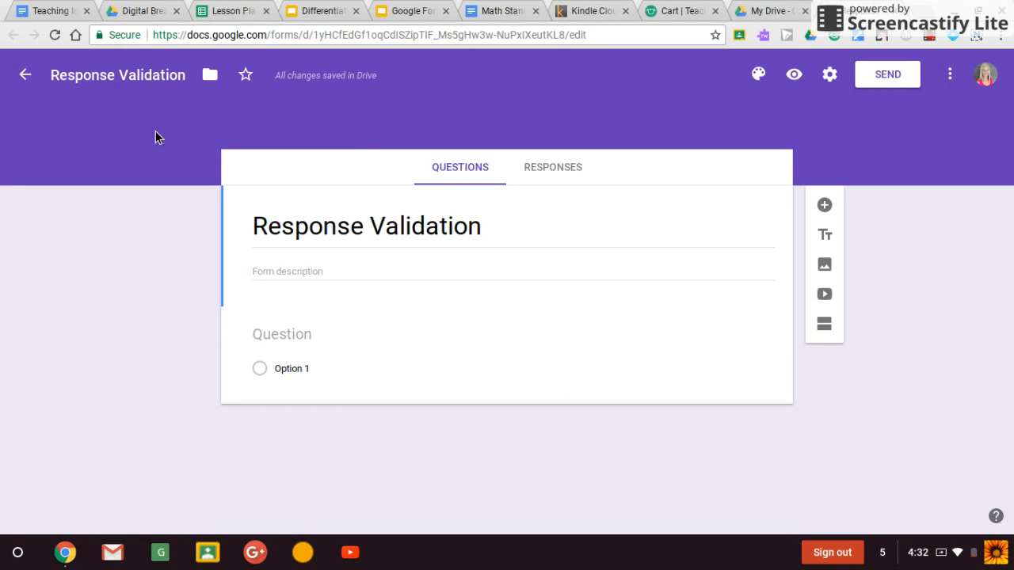
{"action": "left_click", "coordinate": [299, 336]}
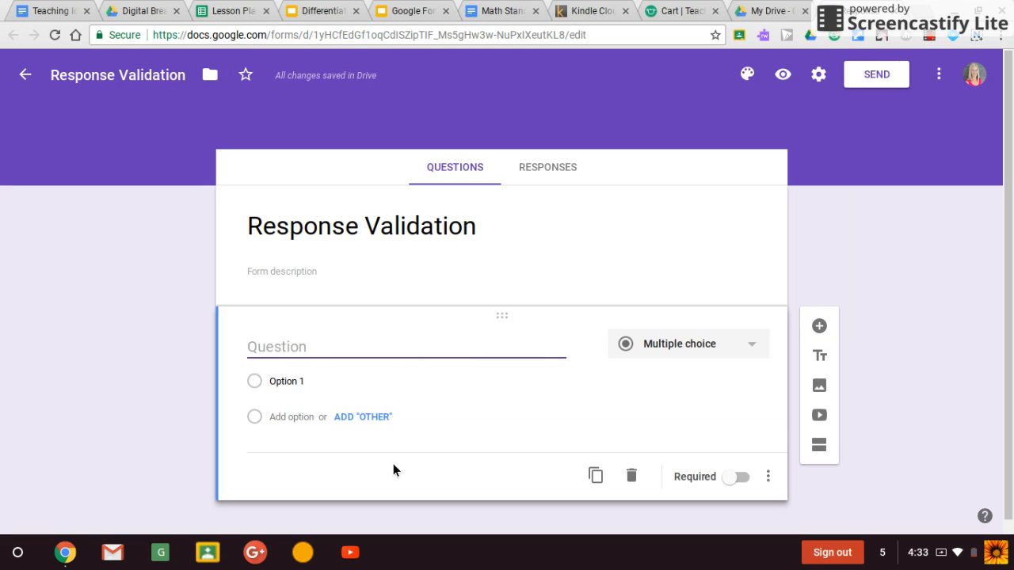
{"action": "scroll", "coordinate": [1010, 223], "scroll_direction": "down", "scroll_amount": 1}
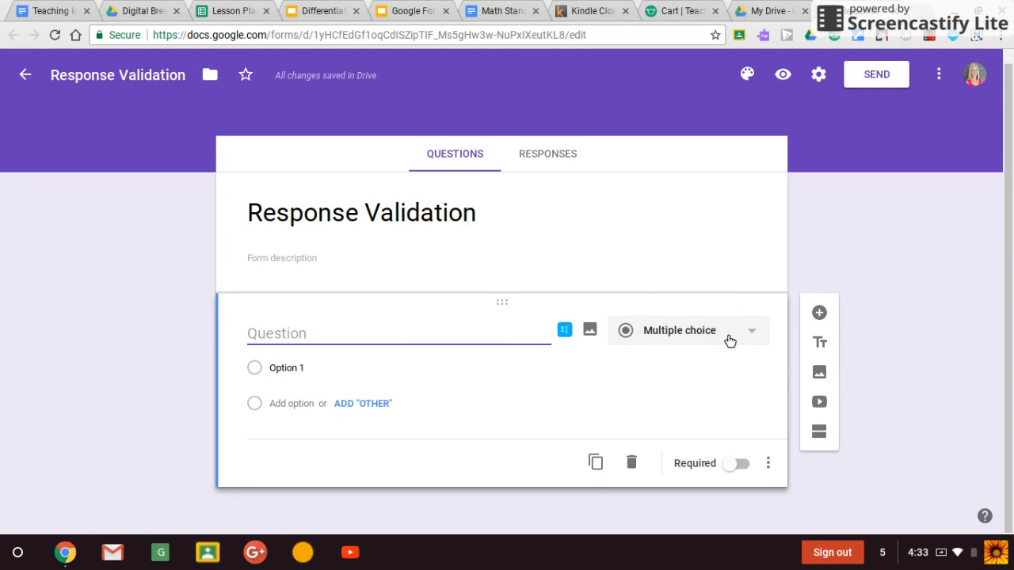
{"action": "left_click", "coordinate": [768, 467]}
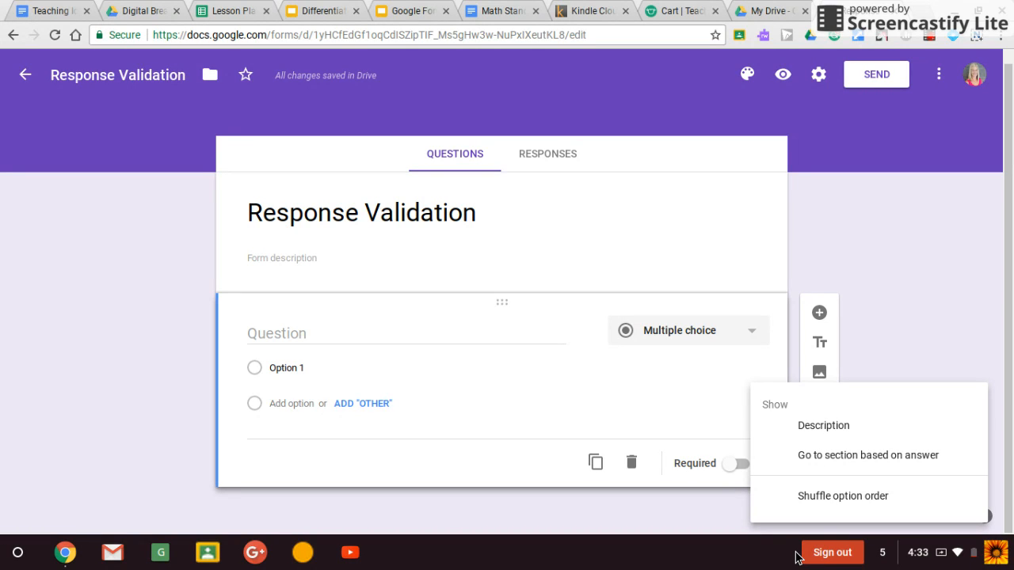
{"action": "left_click", "coordinate": [704, 331]}
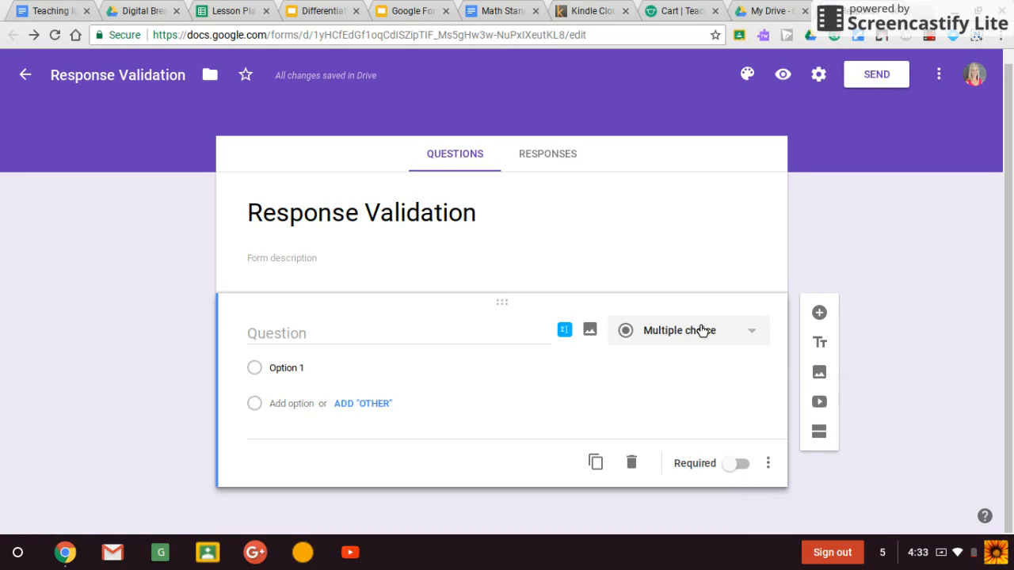
{"action": "left_click", "coordinate": [709, 341]}
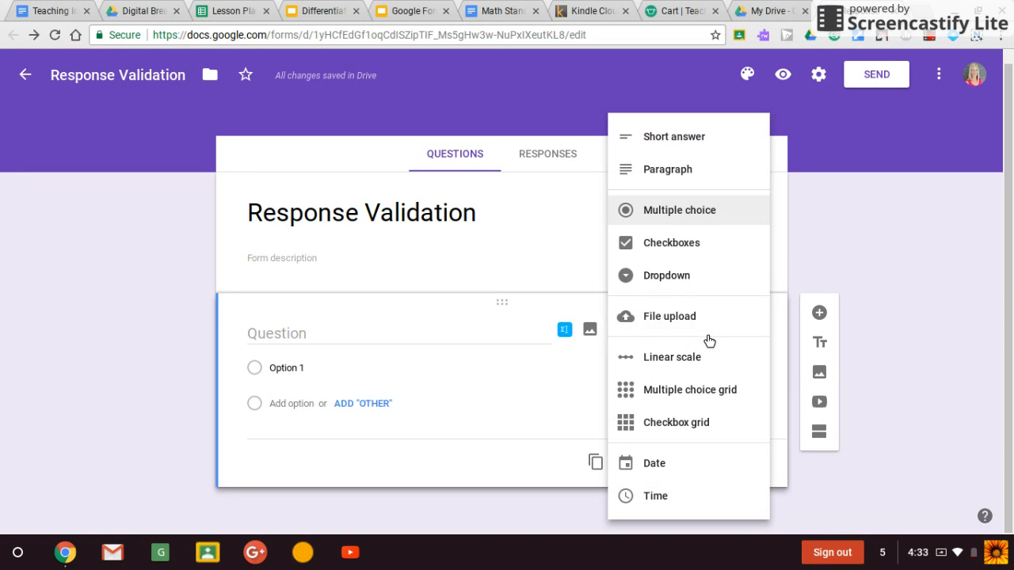
{"action": "left_click", "coordinate": [674, 137]}
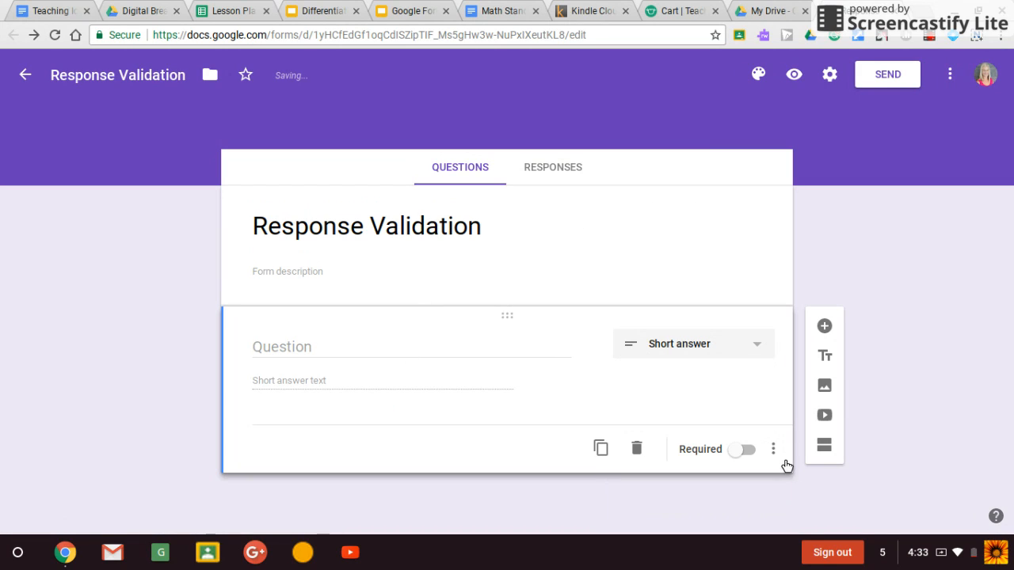
- Enable the question's description, title the question "6 LETTER WORD" and enter "ALL CAPS" as its description
{"action": "left_click", "coordinate": [773, 450]}
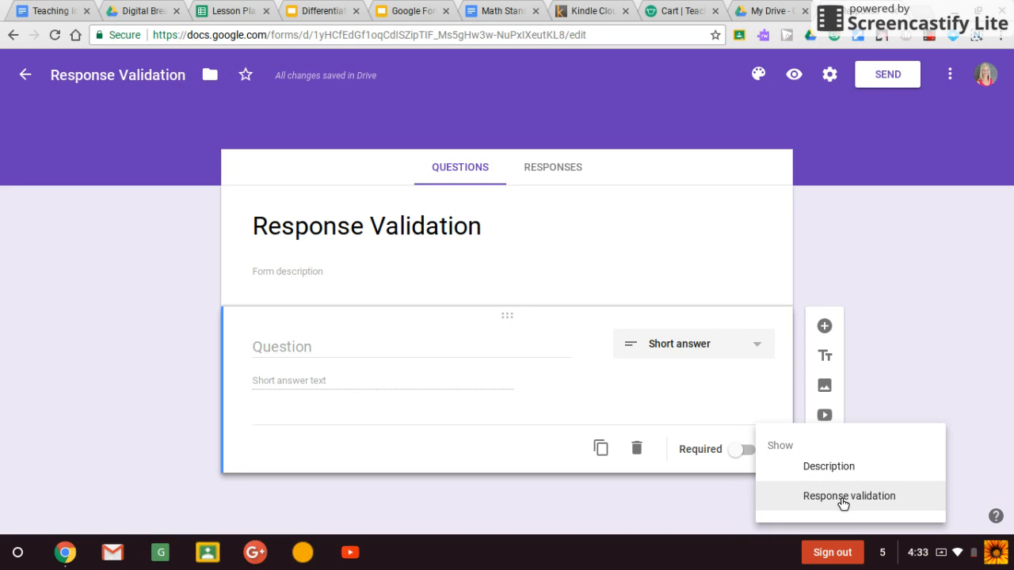
{"action": "left_click", "coordinate": [843, 466]}
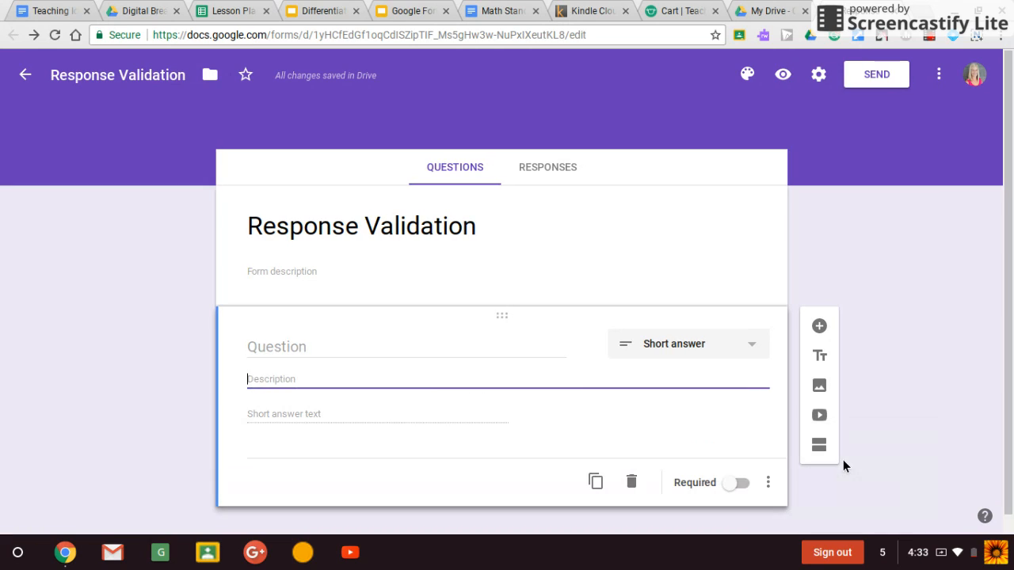
{"action": "left_click", "coordinate": [323, 343]}
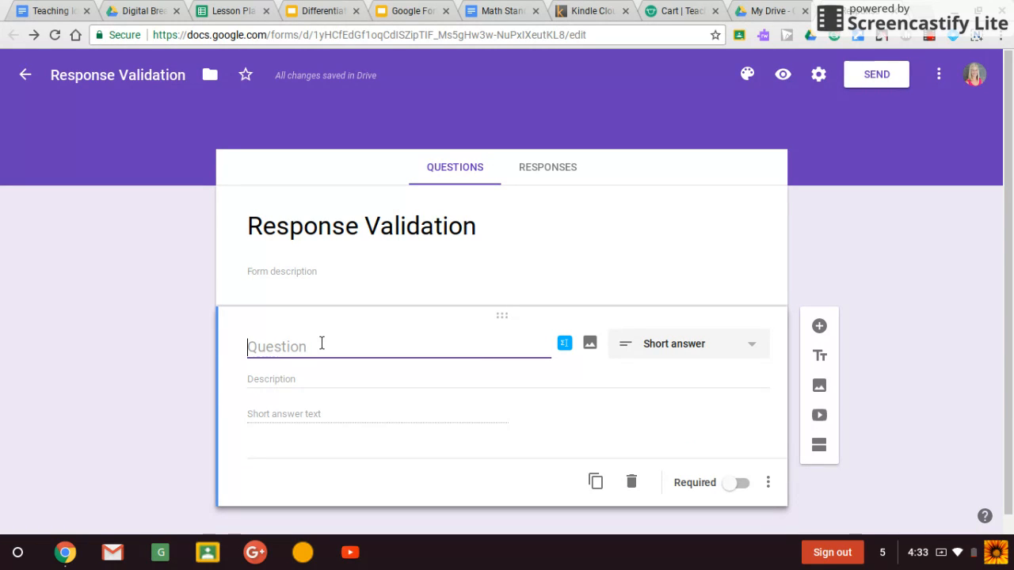
{"action": "type", "text": "6 LE"}
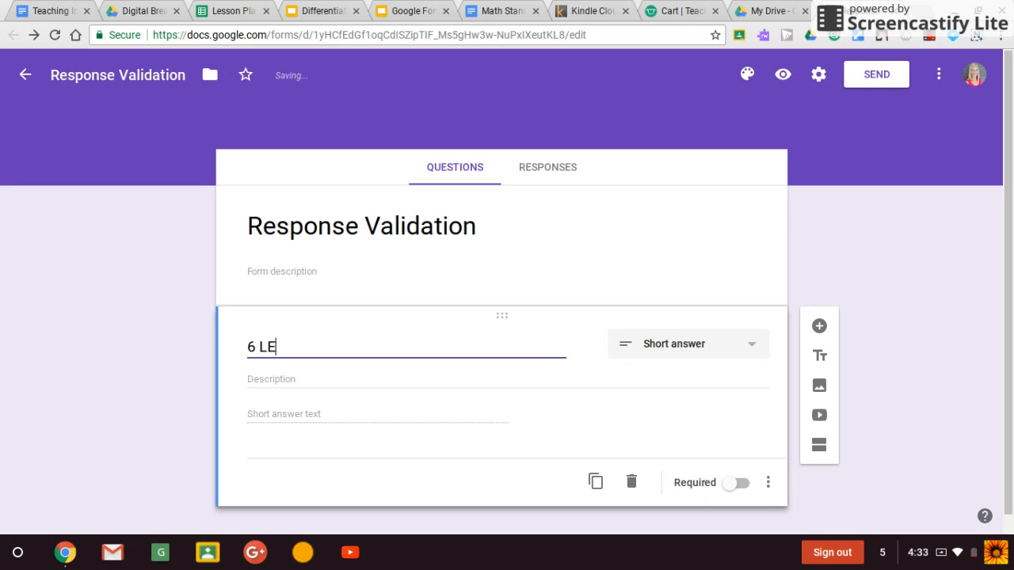
{"action": "type", "text": "TTER WORD"}
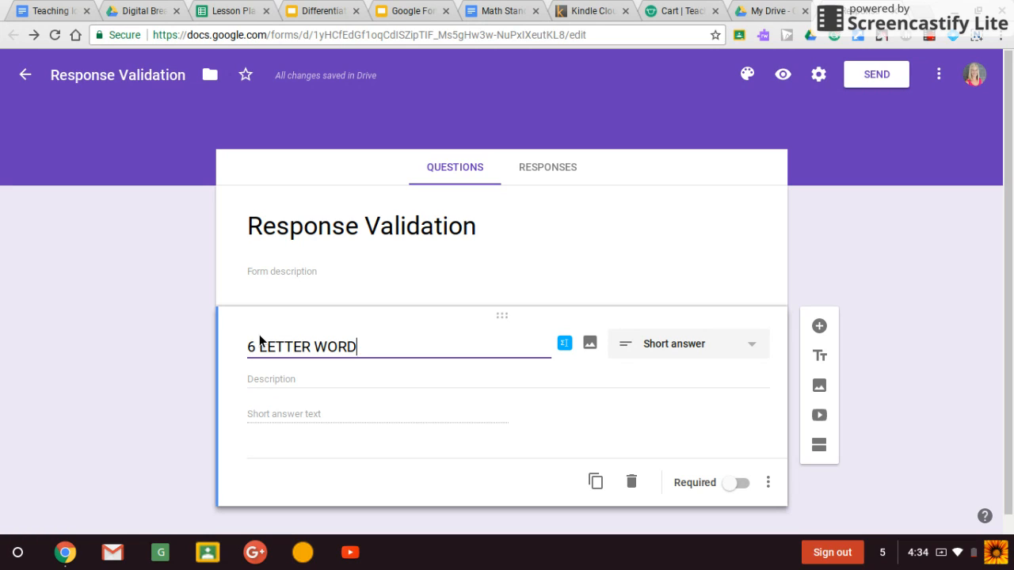
{"action": "left_click", "coordinate": [305, 381]}
{"action": "type", "text": "A"}
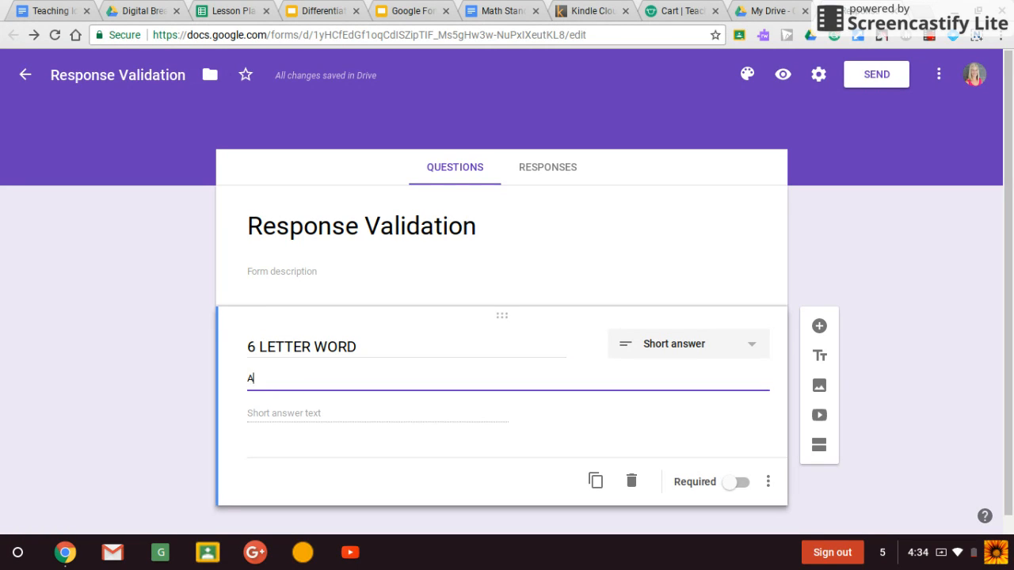
{"action": "type", "text": "LL CAPS"}
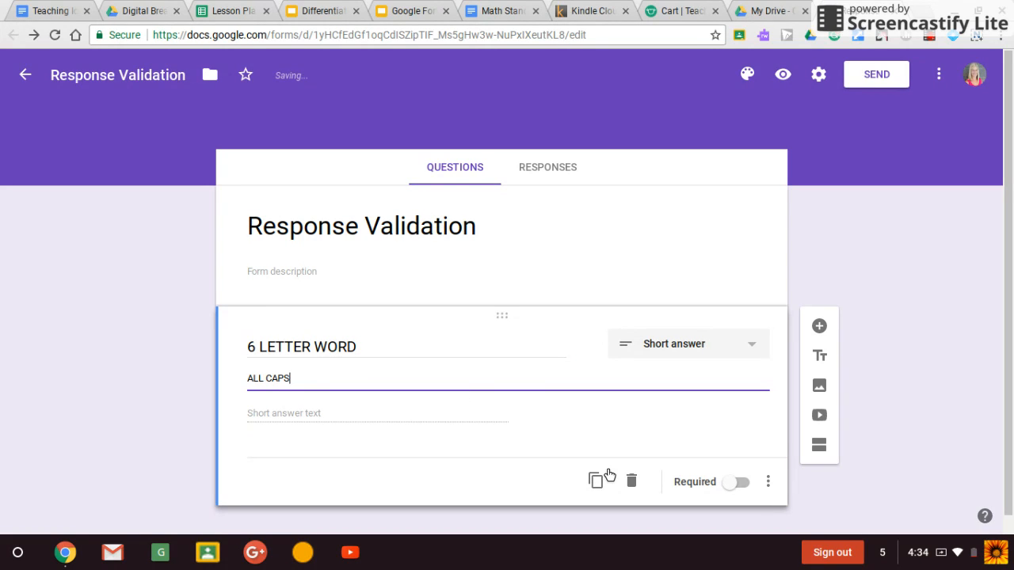
- Make the question required and add response validation for text that contains "SOCCER"
{"action": "left_click", "coordinate": [744, 483]}
{"action": "left_click", "coordinate": [766, 483]}
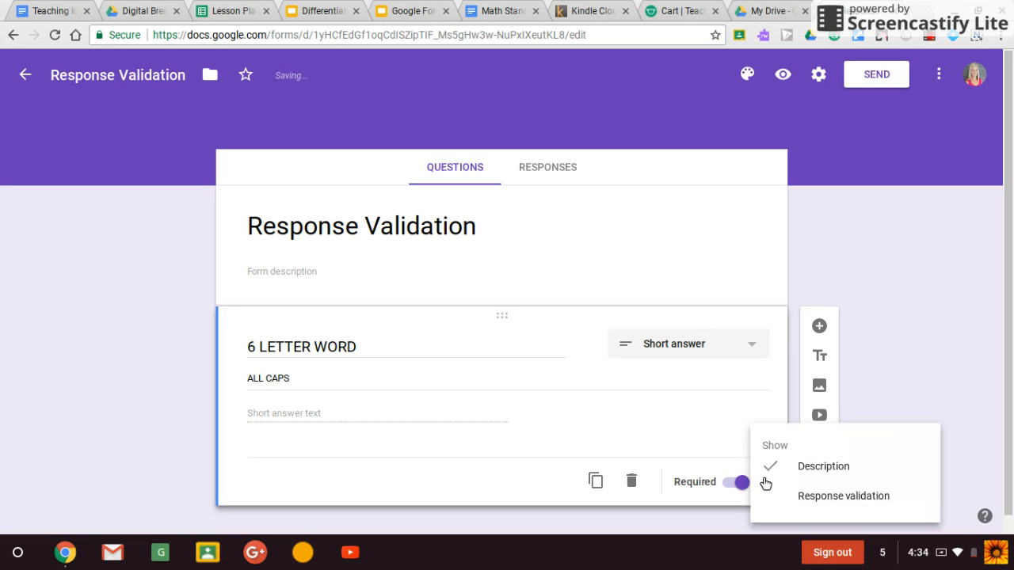
{"action": "left_click", "coordinate": [821, 496]}
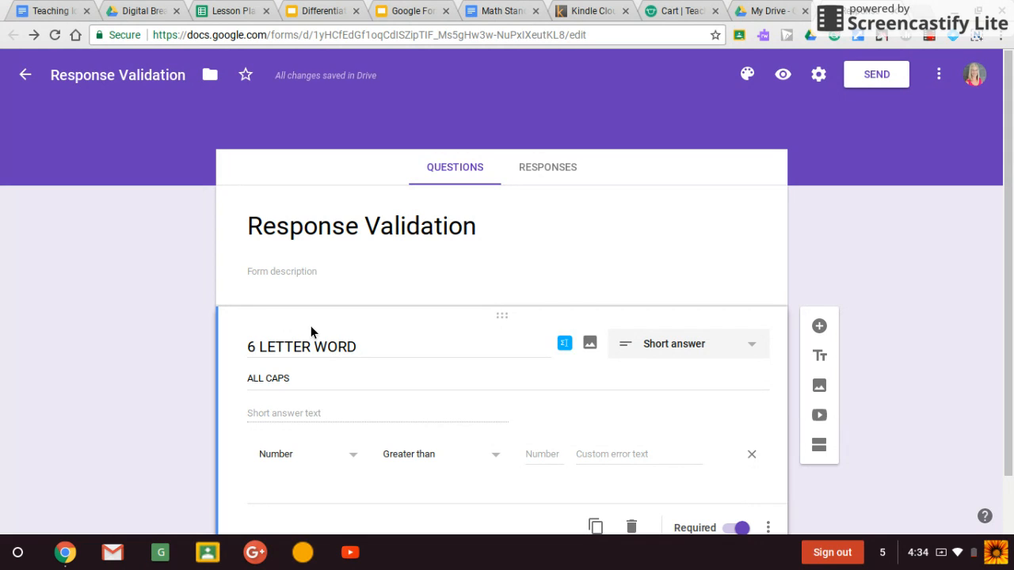
{"action": "left_click", "coordinate": [294, 463]}
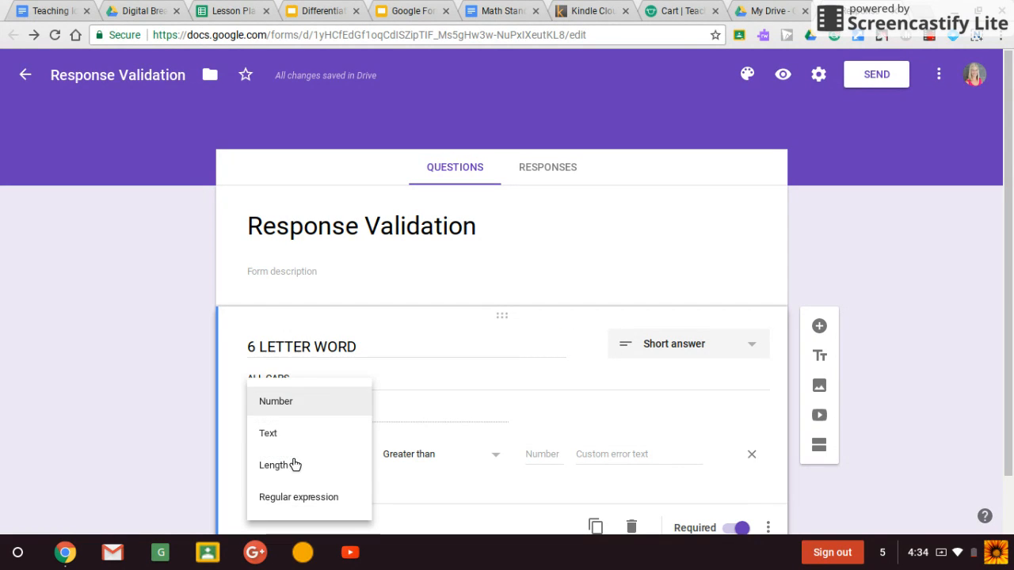
{"action": "left_click", "coordinate": [292, 431]}
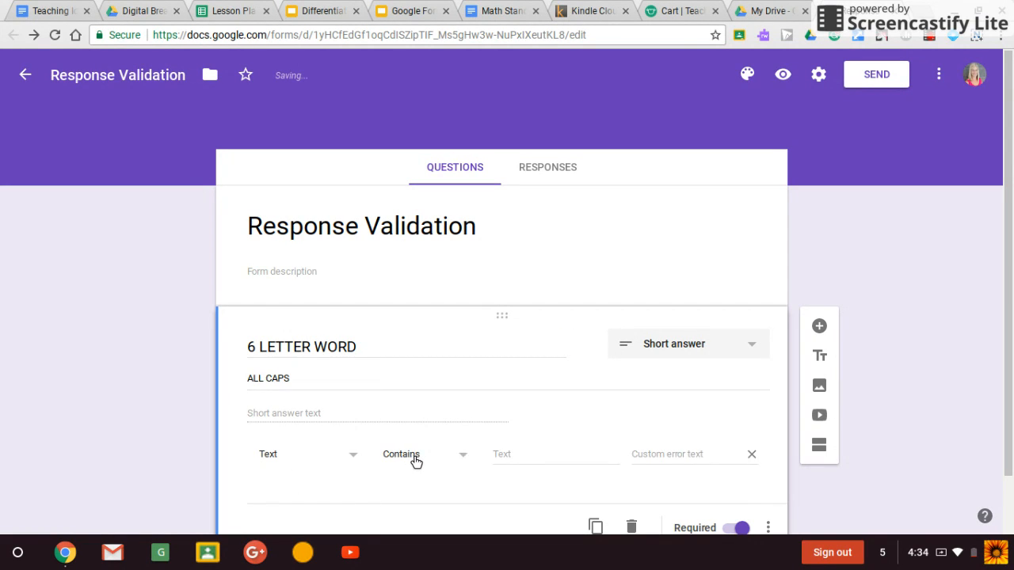
{"action": "left_click", "coordinate": [411, 460]}
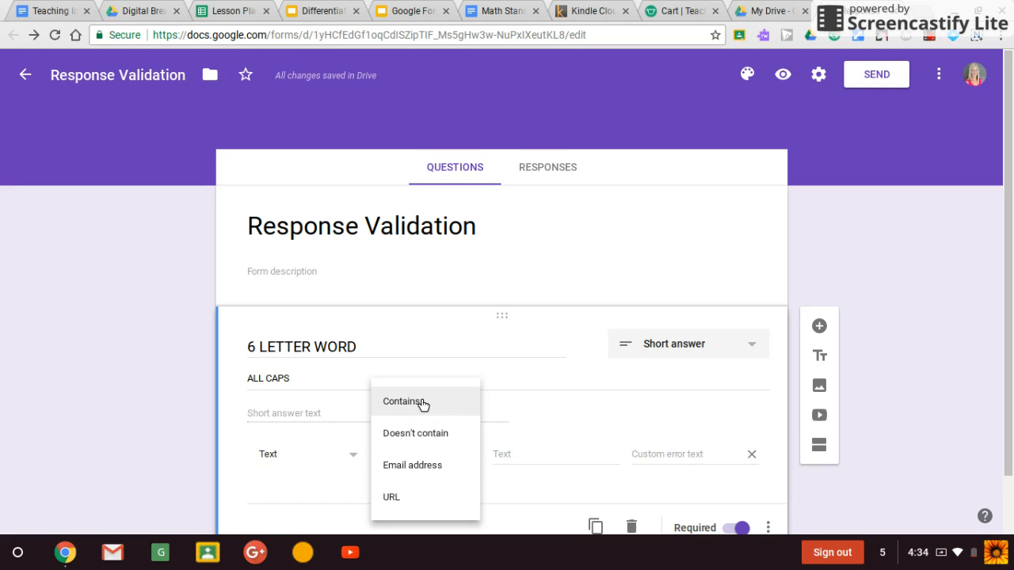
{"action": "left_click", "coordinate": [539, 458]}
{"action": "type", "text": "SOCCER"}
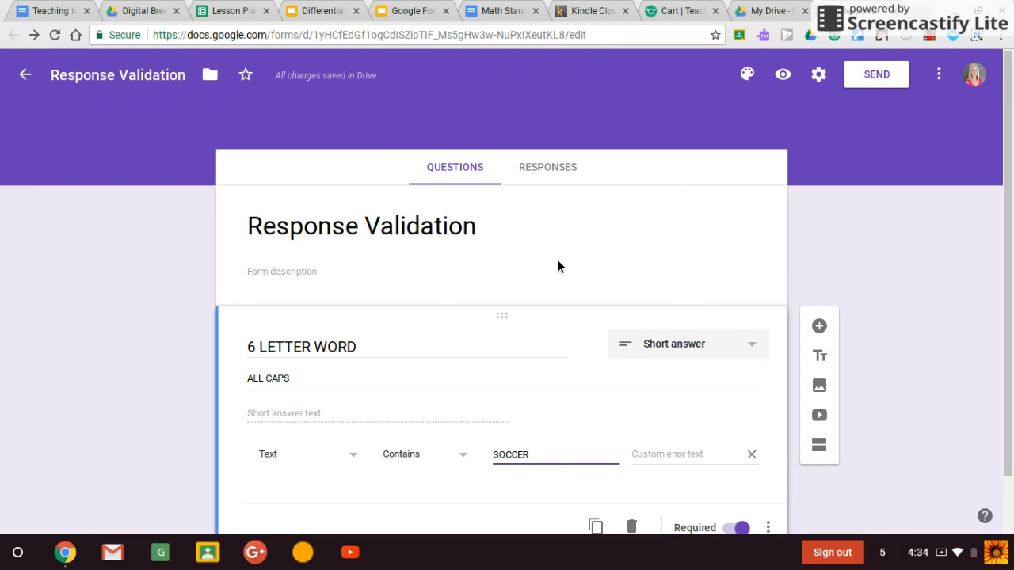
- Set the validation's custom error text to "SORRY. TRY AGAIN!"
{"action": "scroll", "coordinate": [824, 301], "scroll_direction": "down", "scroll_amount": 2}
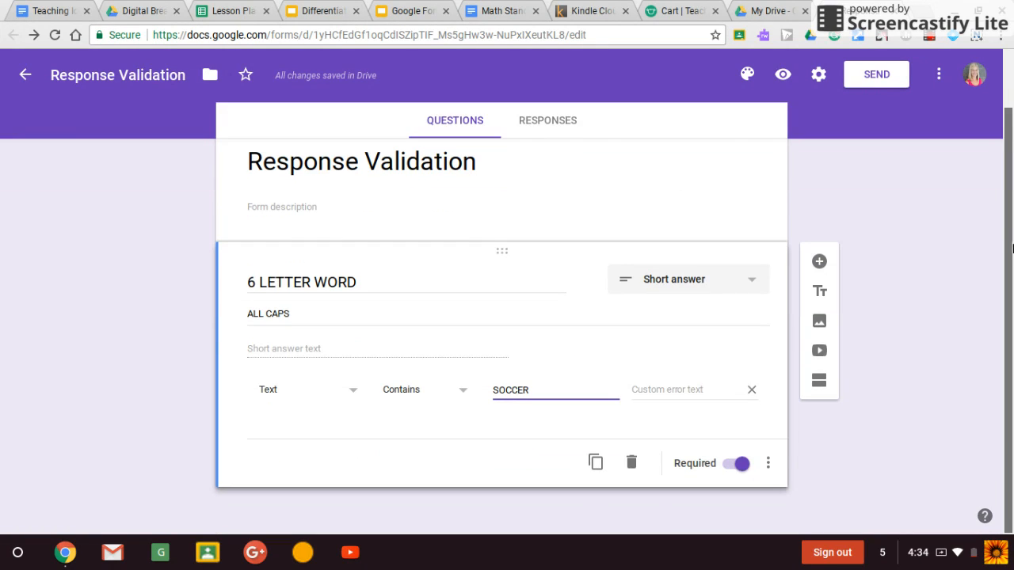
{"action": "left_click", "coordinate": [656, 388]}
{"action": "type", "text": "SORRY. TRY AGAIN!"}
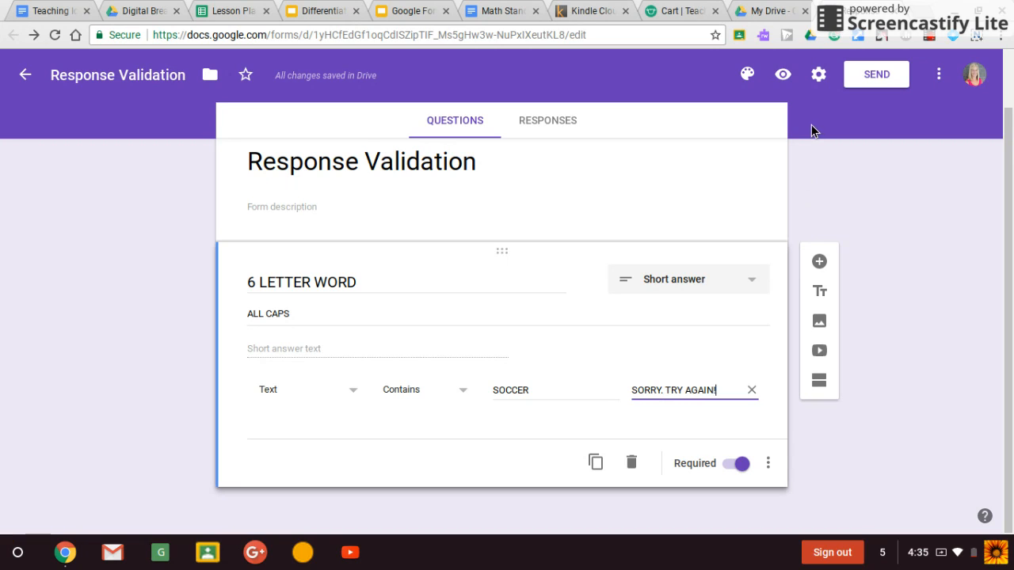
- Preview the form and test the 6 LETTER WORD question with the answer "FOOTBALL"
{"action": "left_click", "coordinate": [783, 74]}
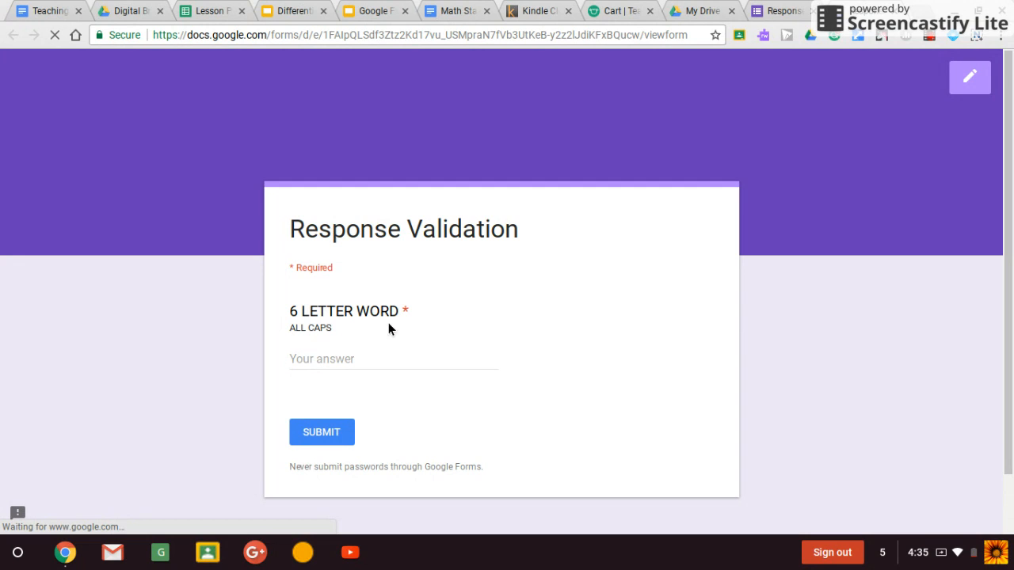
{"action": "left_click", "coordinate": [315, 359]}
{"action": "type", "text": "FO"}
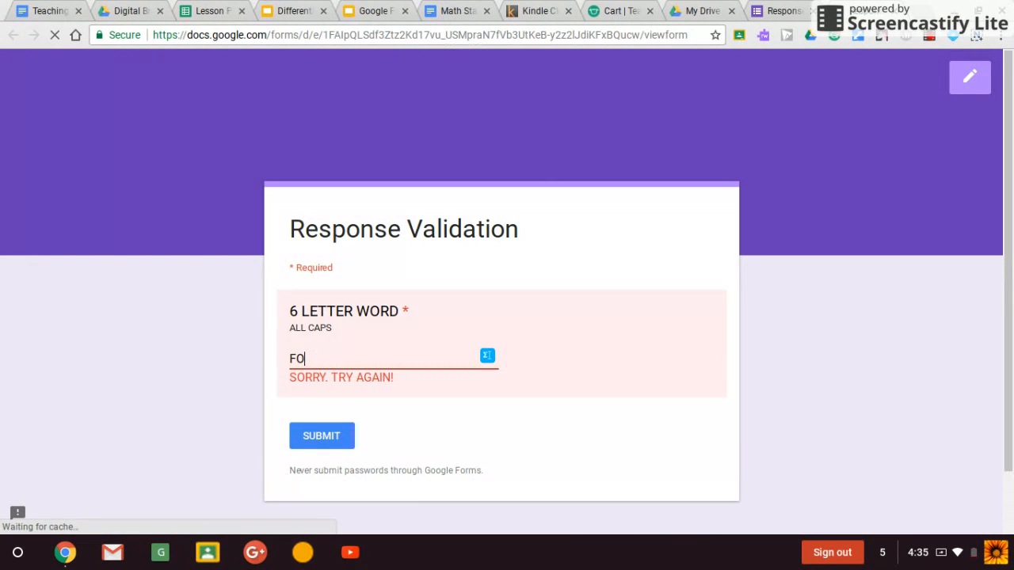
{"action": "type", "text": "OTBALL"}
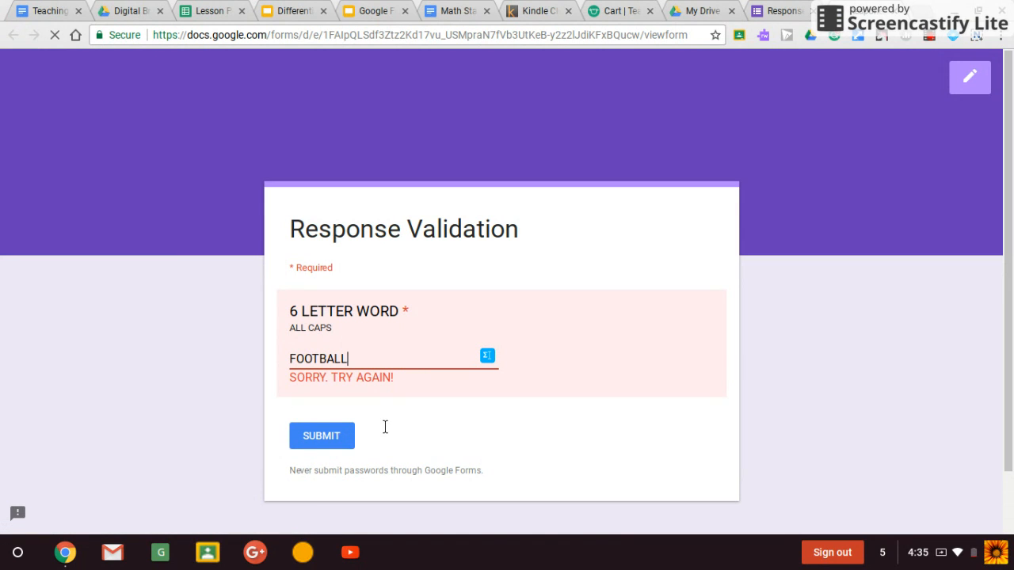
- Clear the test answer and try "COW" in the 6 LETTER WORD question
{"action": "key", "text": "BackSpace"}
{"action": "key", "text": "BackSpace"}
{"action": "key", "text": "BackSpace"}
{"action": "key", "text": "BackSpace"}
{"action": "key", "text": "BackSpace"}
{"action": "key", "text": "BackSpace"}
{"action": "key", "text": "BackSpace"}
{"action": "key", "text": "BackSpace"}
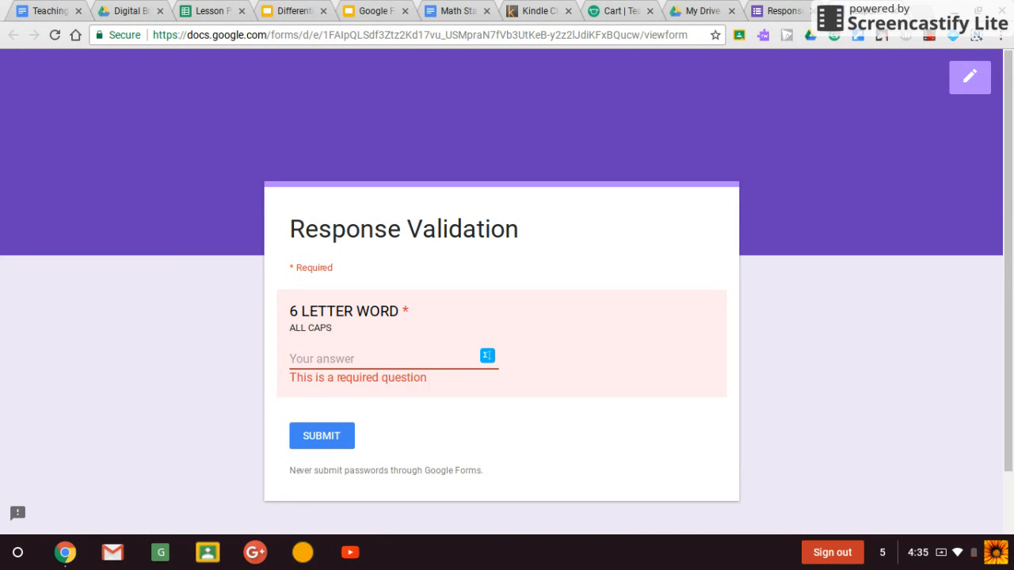
{"action": "type", "text": "COW"}
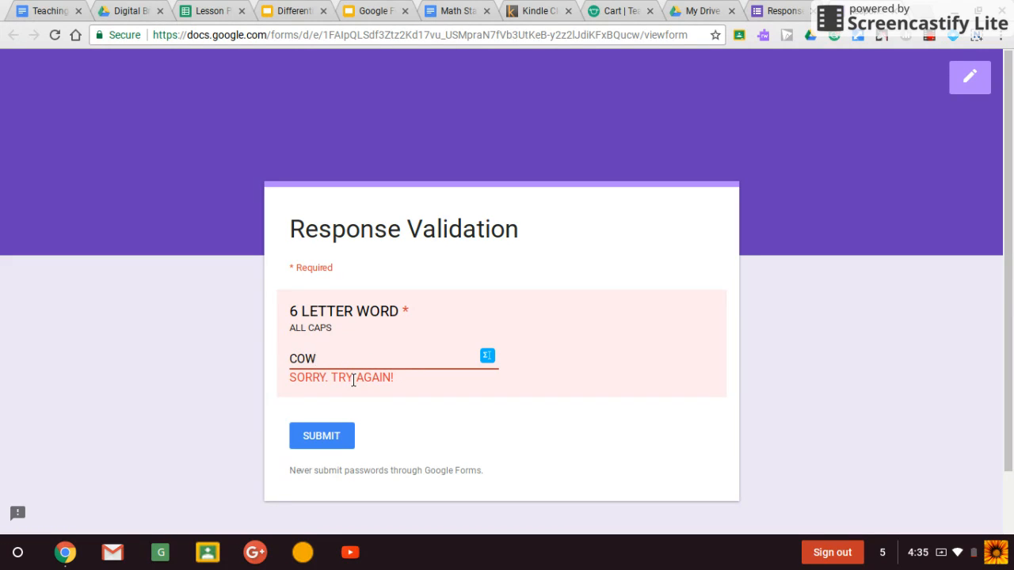
- Replace the test answer with the correct word "SOCCER" in all capitals
{"action": "key", "text": "BackSpace"}
{"action": "key", "text": "BackSpace"}
{"action": "key", "text": "BackSpace"}
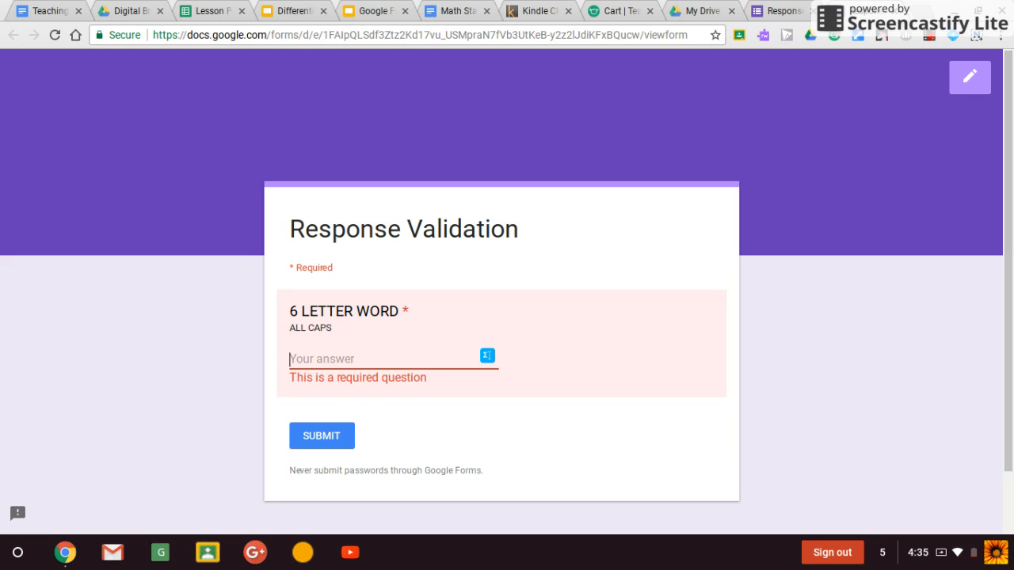
{"action": "type", "text": "SOCCER"}
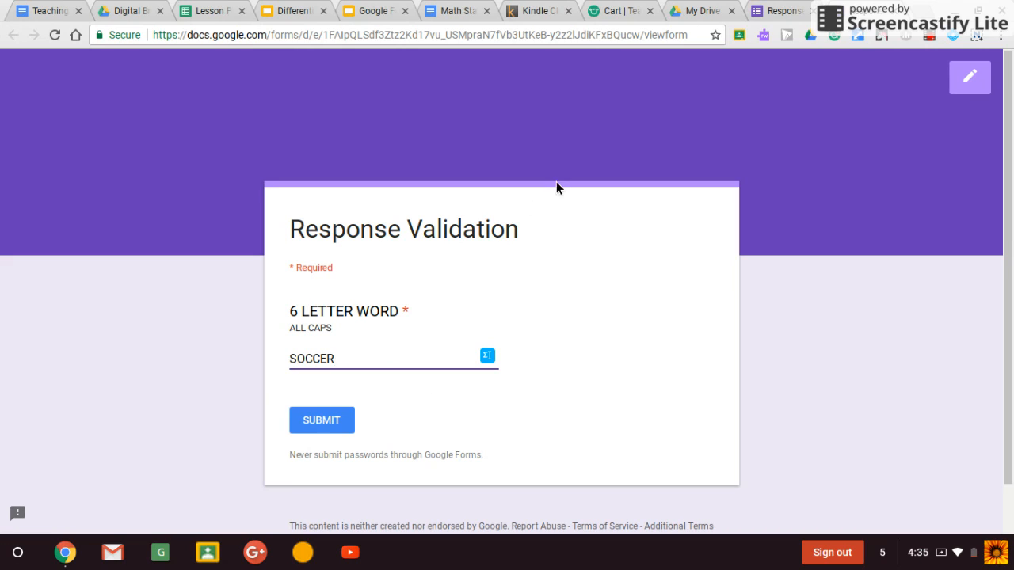
- Replace the test answer with the mixed-case "Soccer" to check the validation's case sensitivity
{"action": "key", "text": "BackSpace"}
{"action": "key", "text": "BackSpace"}
{"action": "key", "text": "BackSpace"}
{"action": "key", "text": "BackSpace"}
{"action": "key", "text": "BackSpace"}
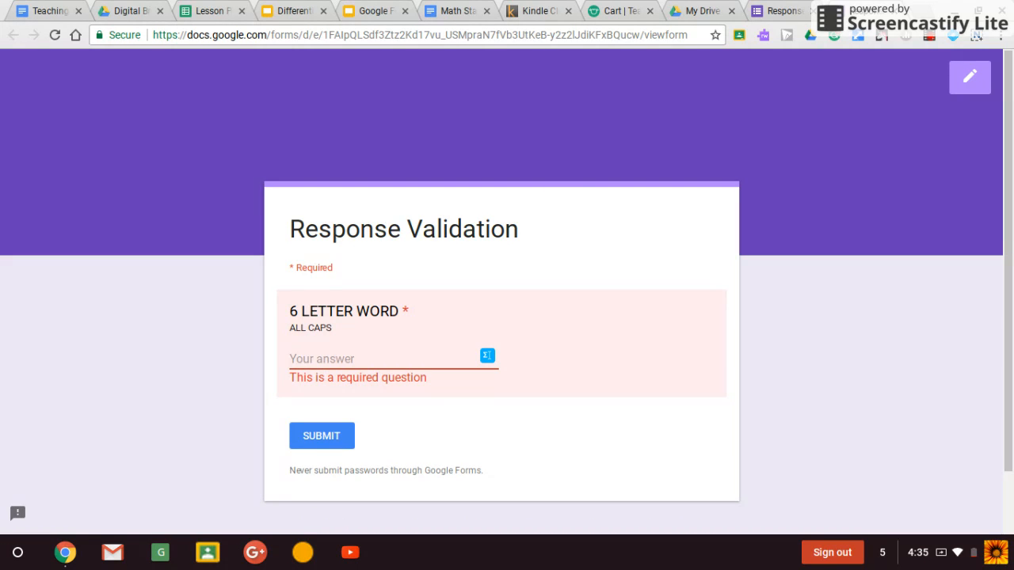
{"action": "type", "text": "Soccer"}
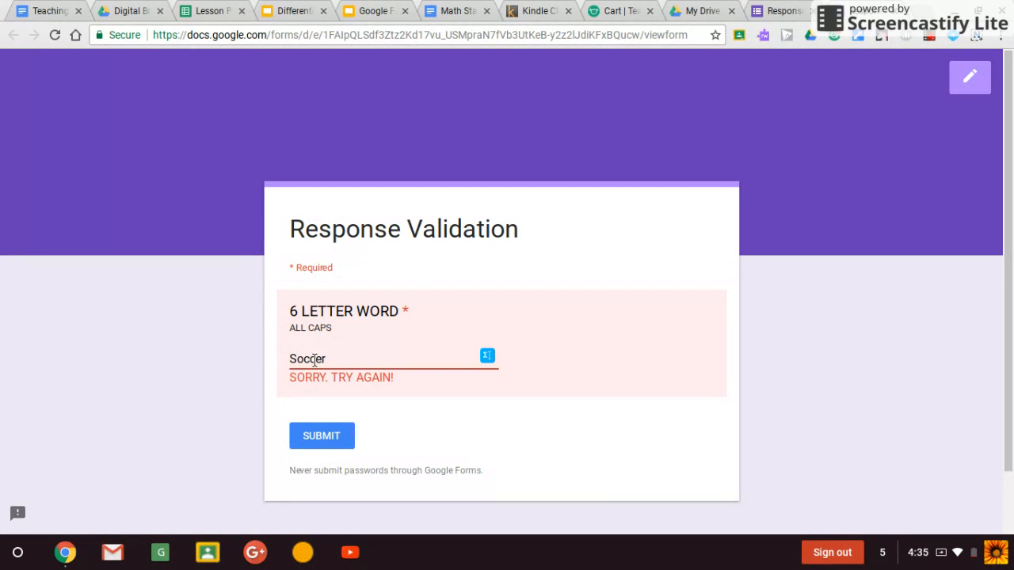
- Retest the question by replacing the mixed-case answer with "SOCCER"
{"action": "key", "text": "BackSpace"}
{"action": "key", "text": "BackSpace"}
{"action": "key", "text": "BackSpace"}
{"action": "key", "text": "BackSpace"}
{"action": "key", "text": "BackSpace"}
{"action": "type", "text": "SOCCER"}
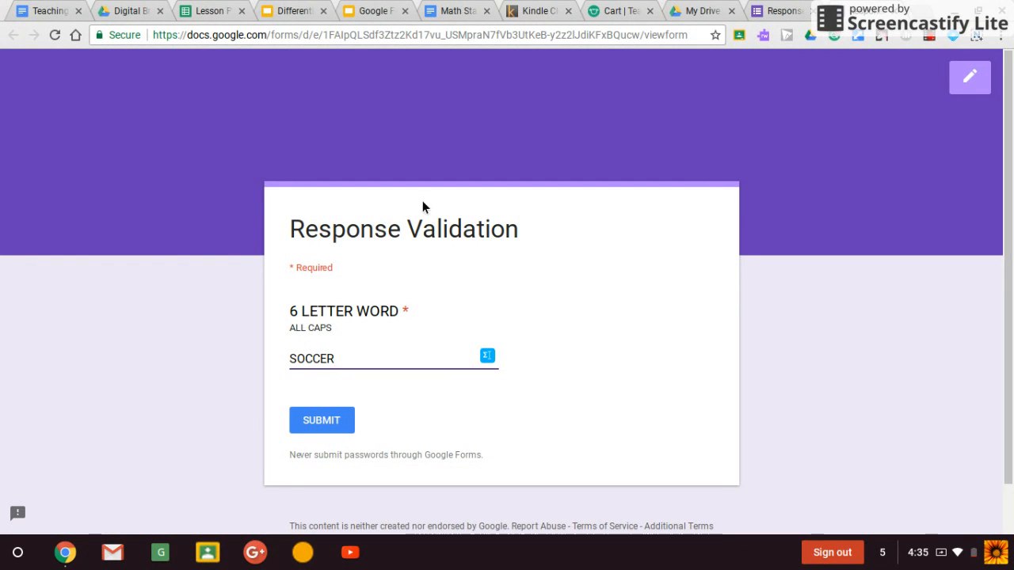
- Return to the form editor and add a short-answer question titled "5 DIGIT NUMBER" below the 6 LETTER WORD question
{"action": "left_click", "coordinate": [784, 10]}
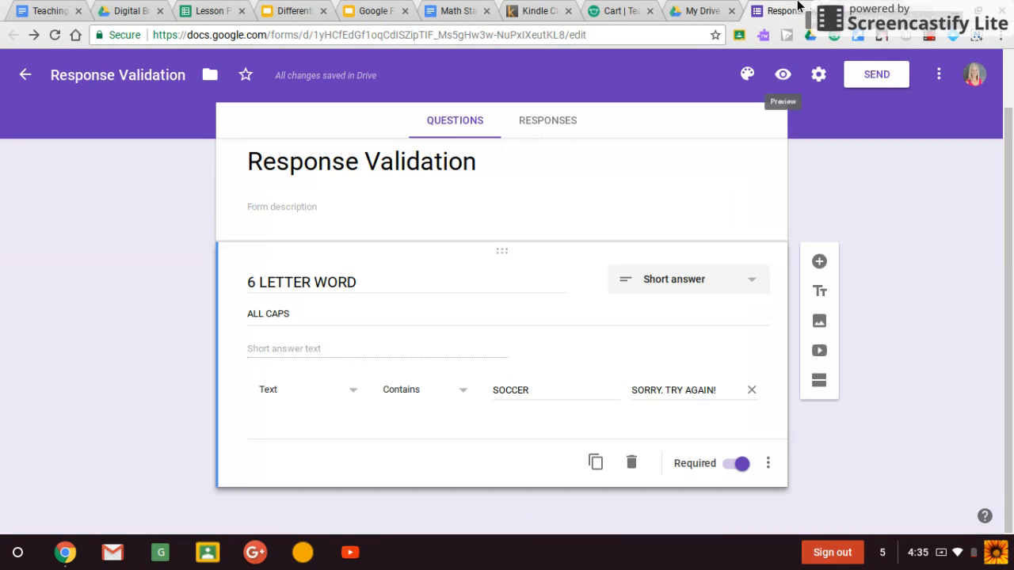
{"action": "left_click", "coordinate": [820, 262]}
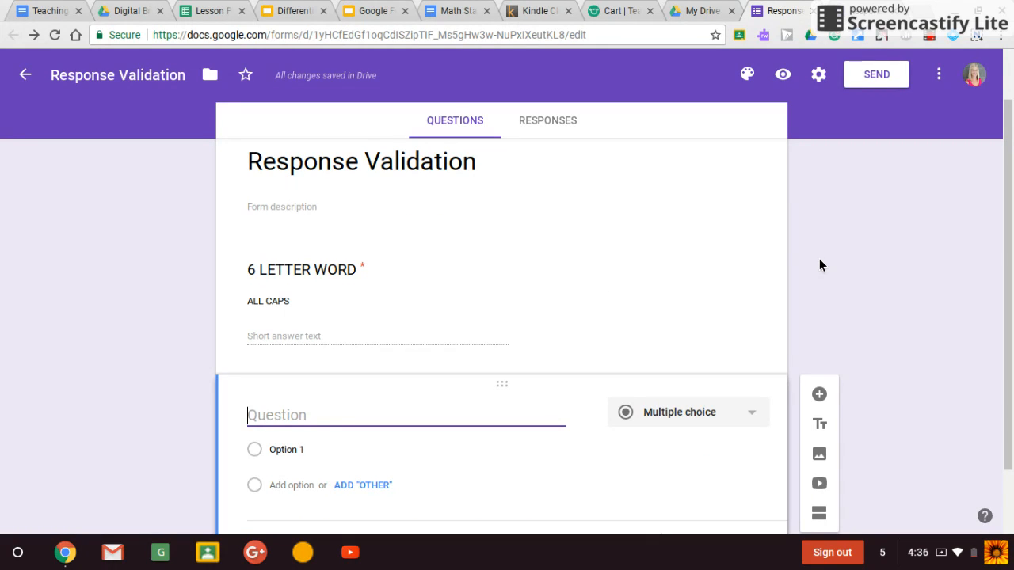
{"action": "type", "text": "5 DIGIT "}
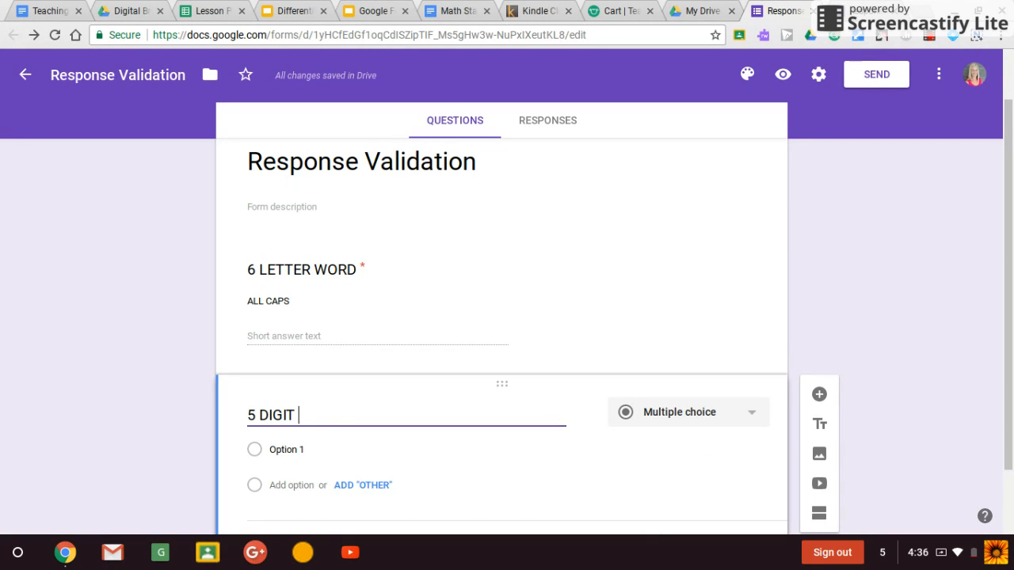
{"action": "type", "text": "NUMBER"}
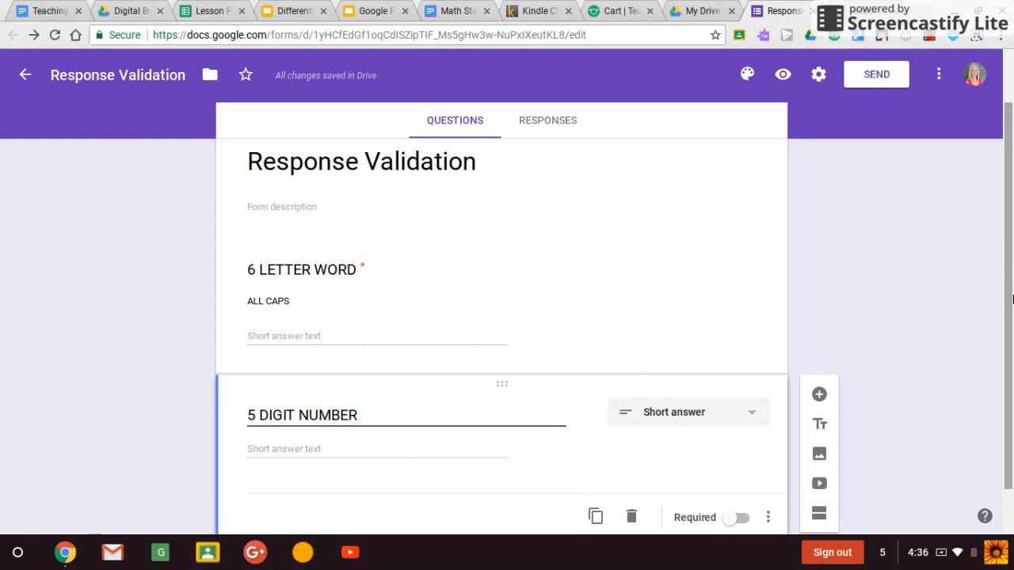
- Make the 5 DIGIT NUMBER question required and give it the description "NO SPACES"
{"action": "scroll", "coordinate": [1012, 281], "scroll_direction": "down", "scroll_amount": 1}
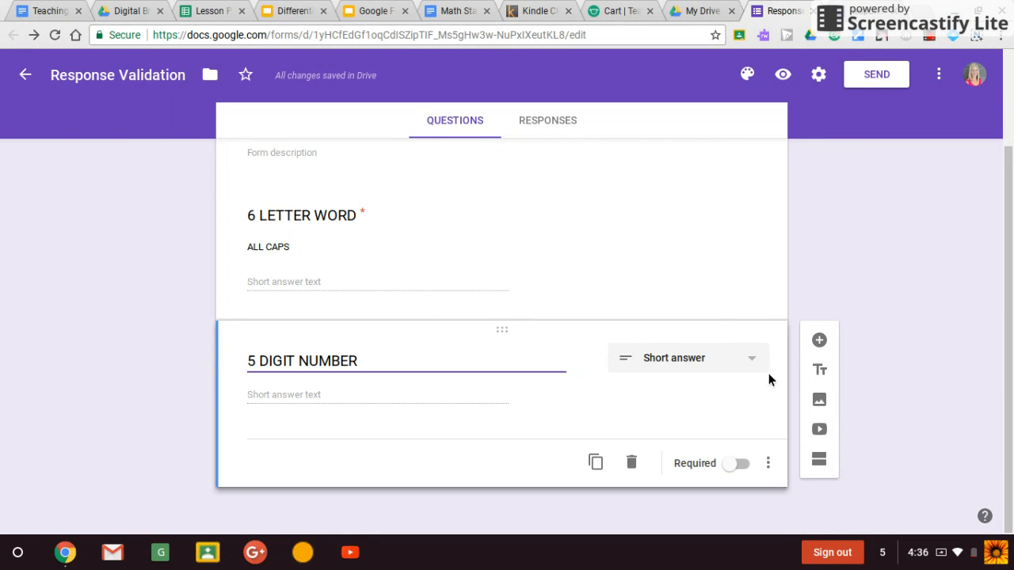
{"action": "left_click", "coordinate": [741, 466]}
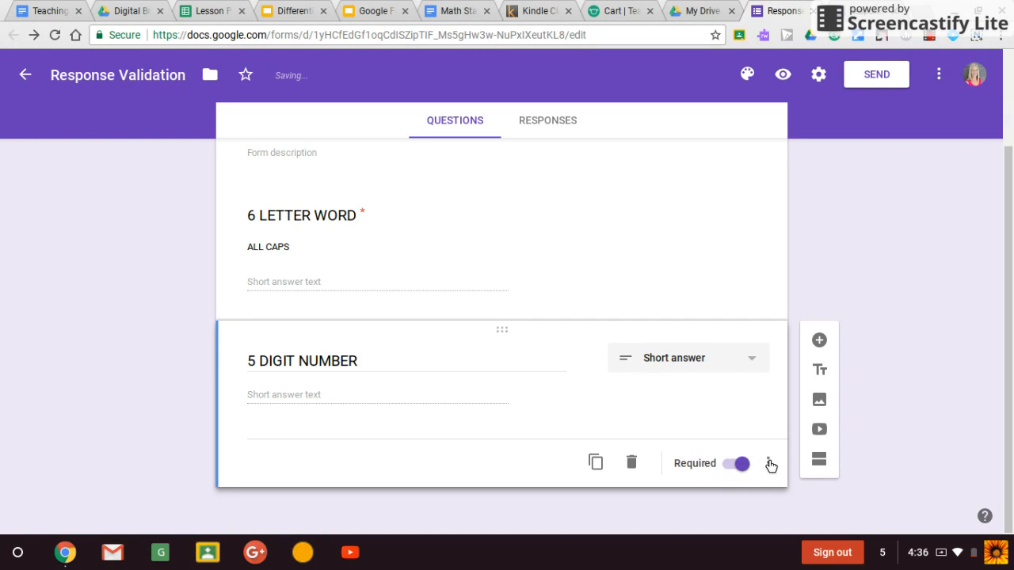
{"action": "left_click", "coordinate": [768, 464]}
{"action": "left_click", "coordinate": [821, 467]}
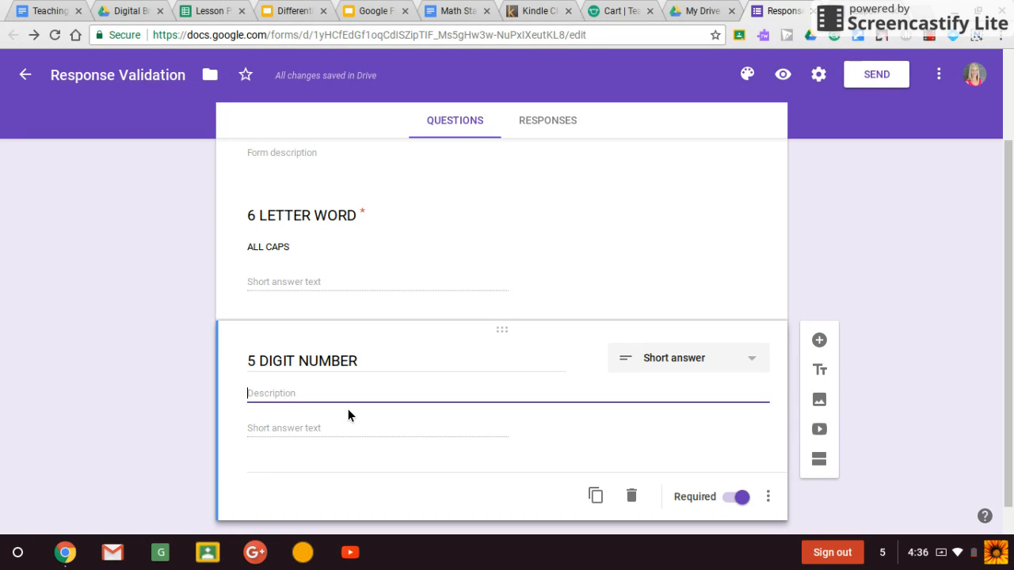
{"action": "type", "text": "NO SPACES"}
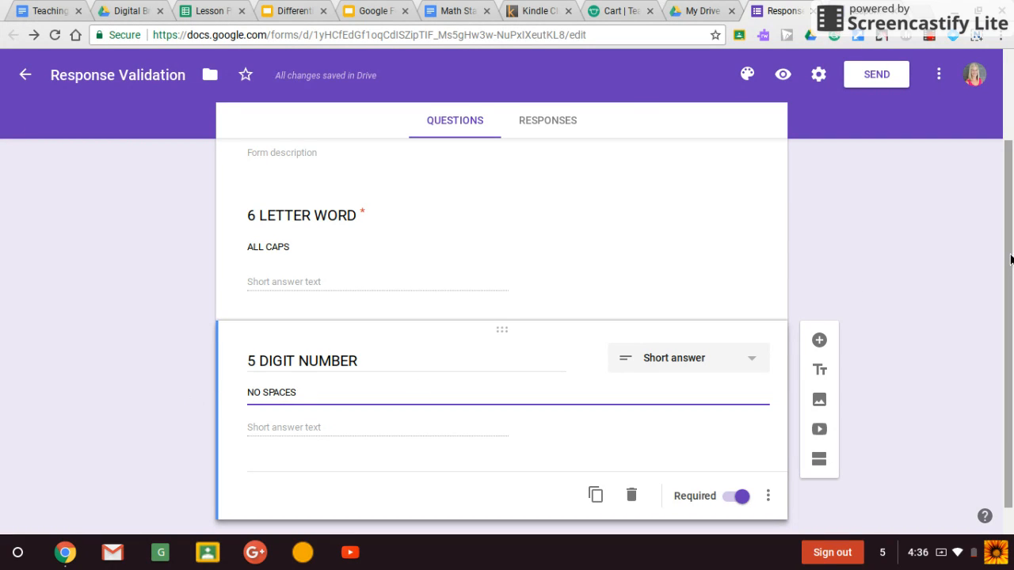
- Add response validation to the 5 DIGIT NUMBER question that requires a number equal to 12345
{"action": "scroll", "coordinate": [1010, 264], "scroll_direction": "down", "scroll_amount": 1}
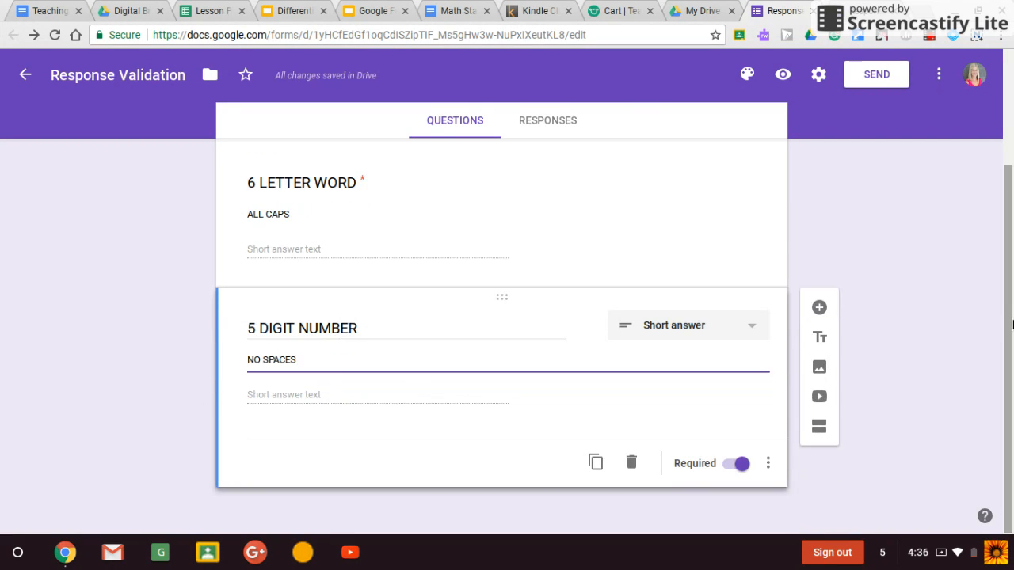
{"action": "left_click", "coordinate": [768, 464]}
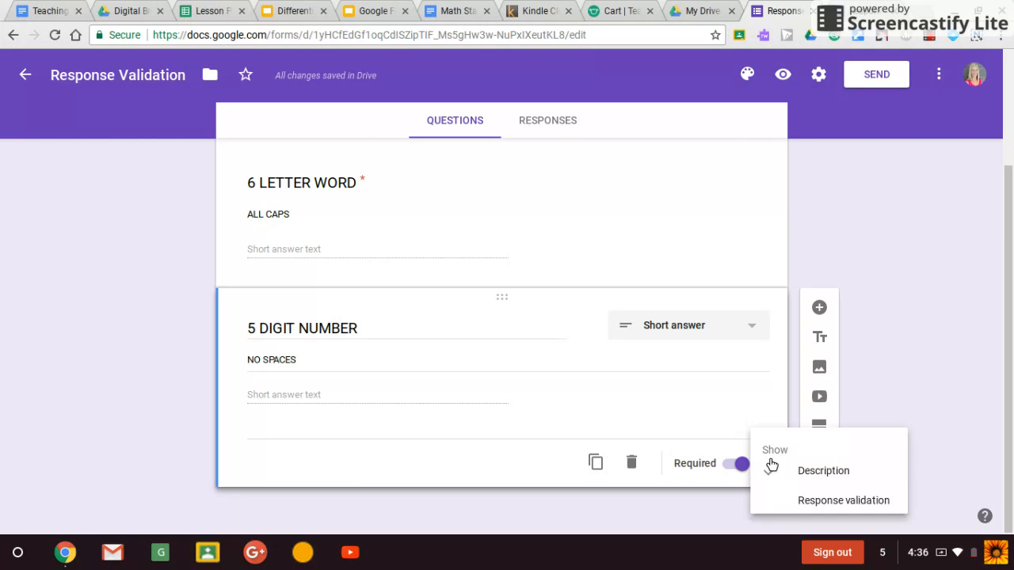
{"action": "left_click", "coordinate": [819, 498]}
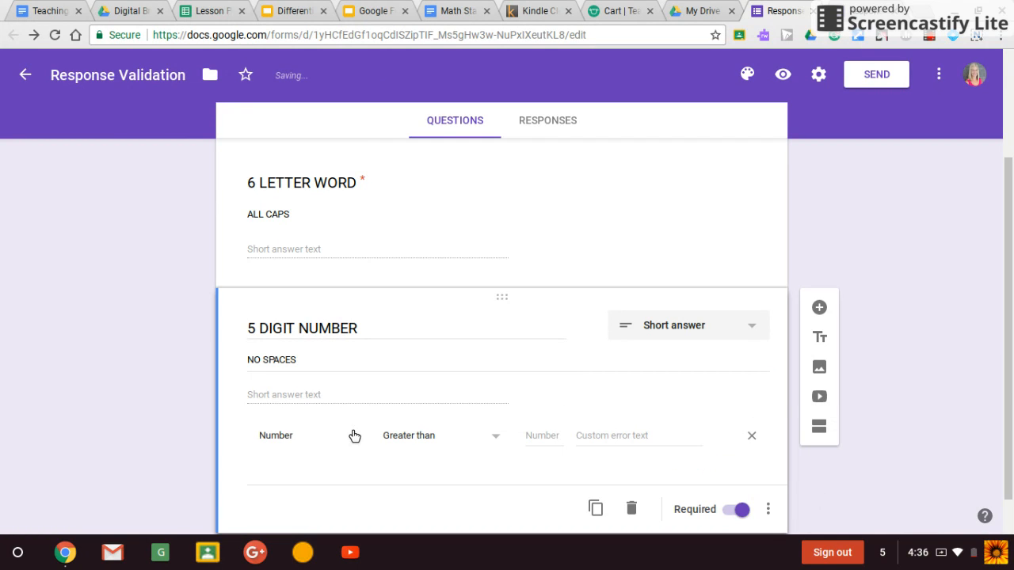
{"action": "left_click", "coordinate": [434, 442]}
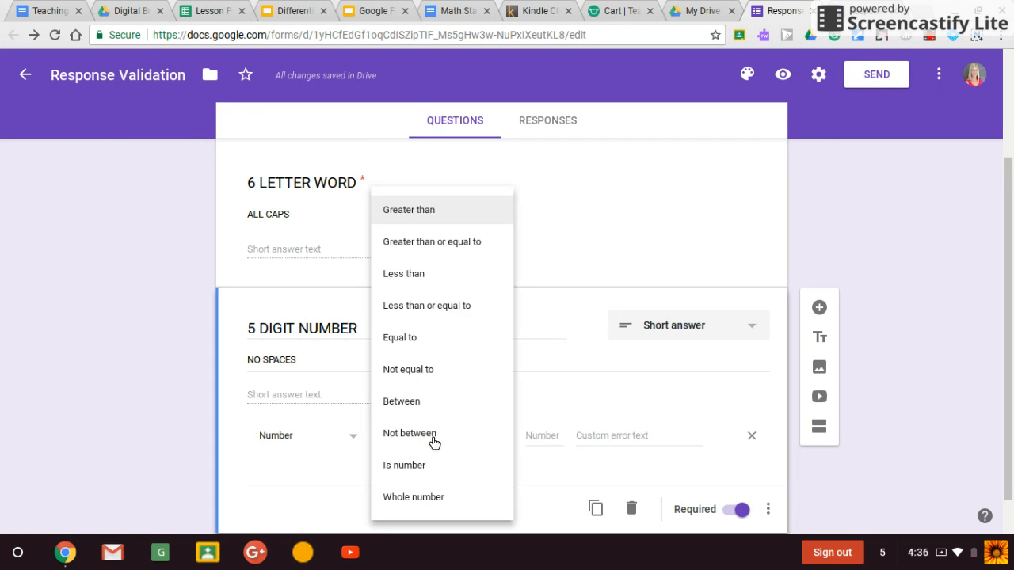
{"action": "left_click", "coordinate": [433, 346]}
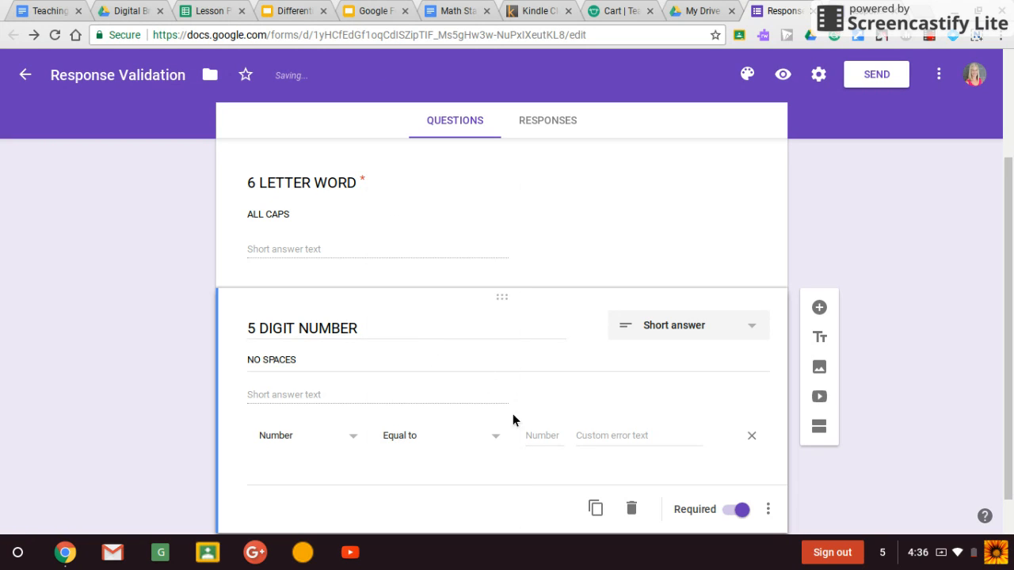
{"action": "left_click", "coordinate": [538, 439]}
{"action": "type", "text": "12345"}
- Enter "OOPS. WRONG ANSWER!" as the custom error text of the number validation
{"action": "left_click", "coordinate": [641, 436]}
{"action": "type", "text": "OOPS"}
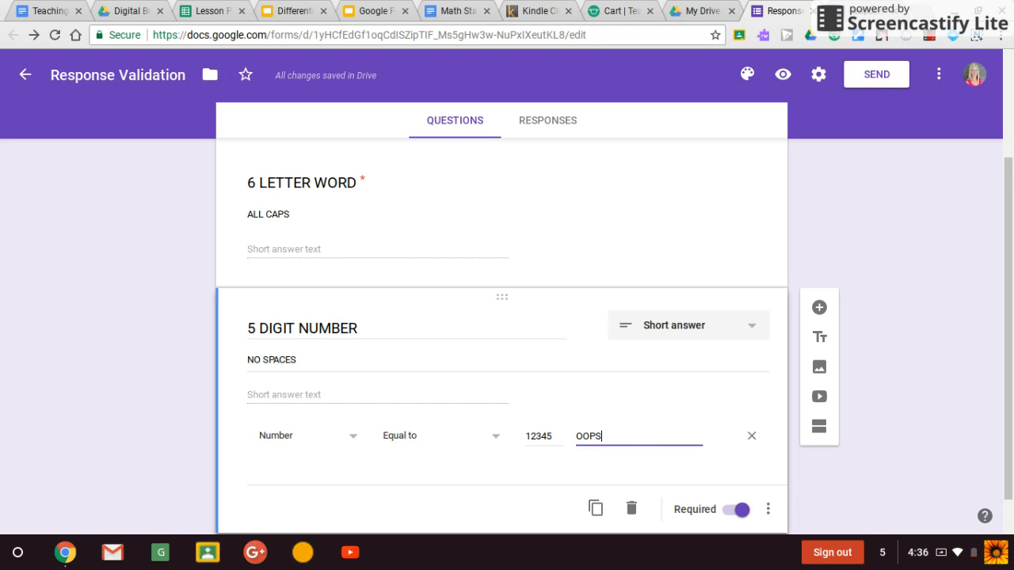
{"action": "type", "text": ". WRONG ANSWER!"}
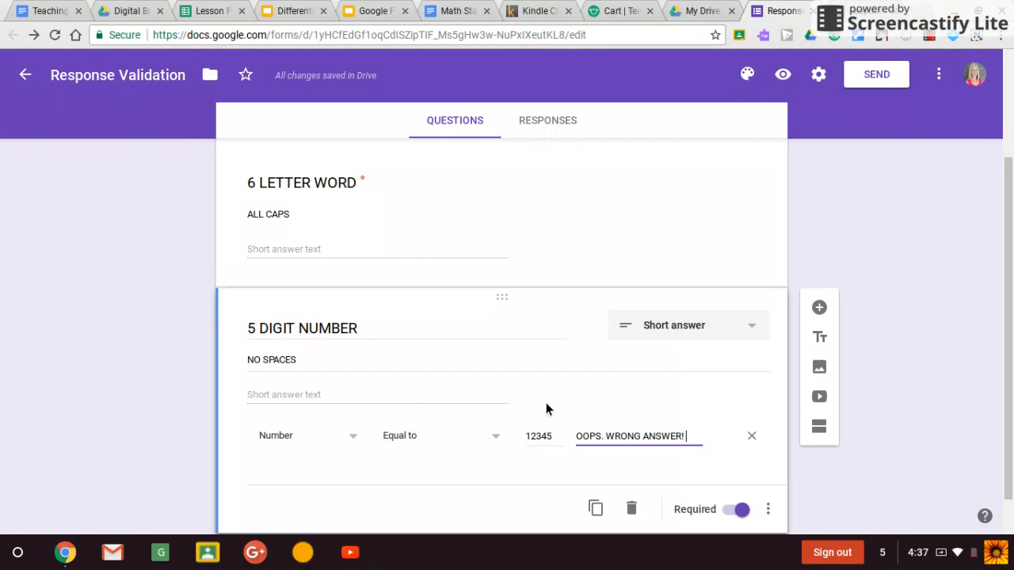
- Change the custom error text to read "OOPS. JUST KEEP TRYING! JUST KEEP TRYING!"
{"action": "key", "text": "BackSpace"}
{"action": "key", "text": "BackSpace"}
{"action": "key", "text": "BackSpace"}
{"action": "key", "text": "BackSpace"}
{"action": "key", "text": "BackSpace"}
{"action": "key", "text": "BackSpace"}
{"action": "key", "text": "BackSpace"}
{"action": "key", "text": "BackSpace"}
{"action": "key", "text": "BackSpace"}
{"action": "key", "text": "BackSpace"}
{"action": "key", "text": "BackSpace"}
{"action": "key", "text": "BackSpace"}
{"action": "key", "text": "BackSpace"}
{"action": "key", "text": "BackSpace"}
{"action": "type", "text": "JUST "}
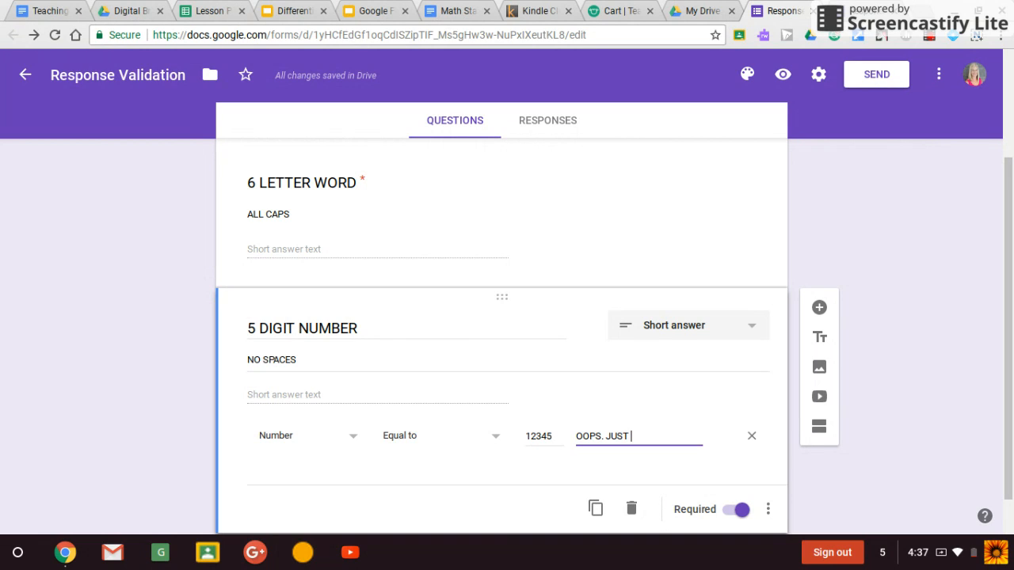
{"action": "type", "text": "KEEP TRYING"}
{"action": "key", "text": "BackSpace"}
{"action": "key", "text": "BackSpace"}
{"action": "key", "text": "BackSpace"}
{"action": "key", "text": "BackSpace"}
{"action": "type", "text": "YING"}
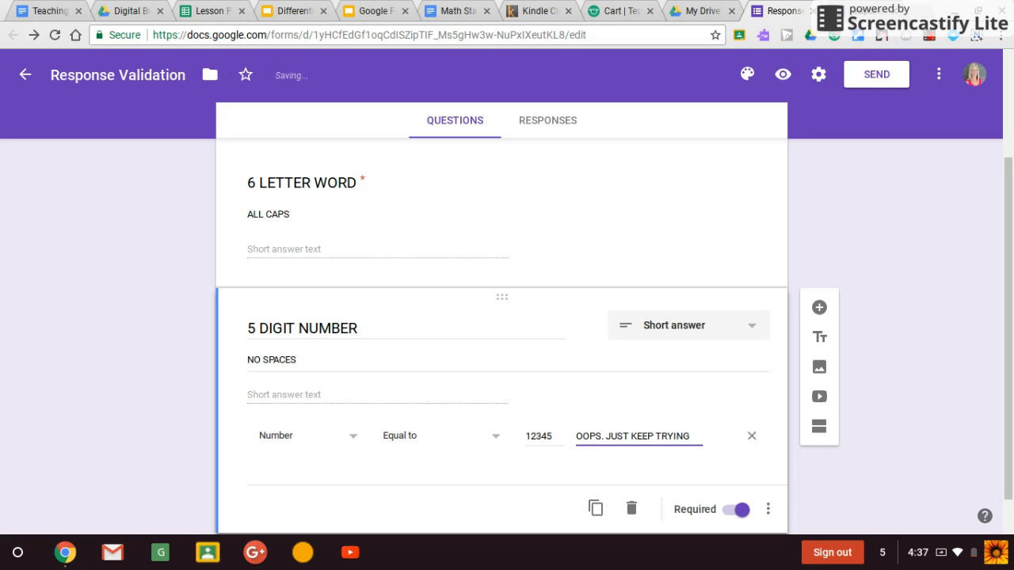
{"action": "type", "text": "! JUS"}
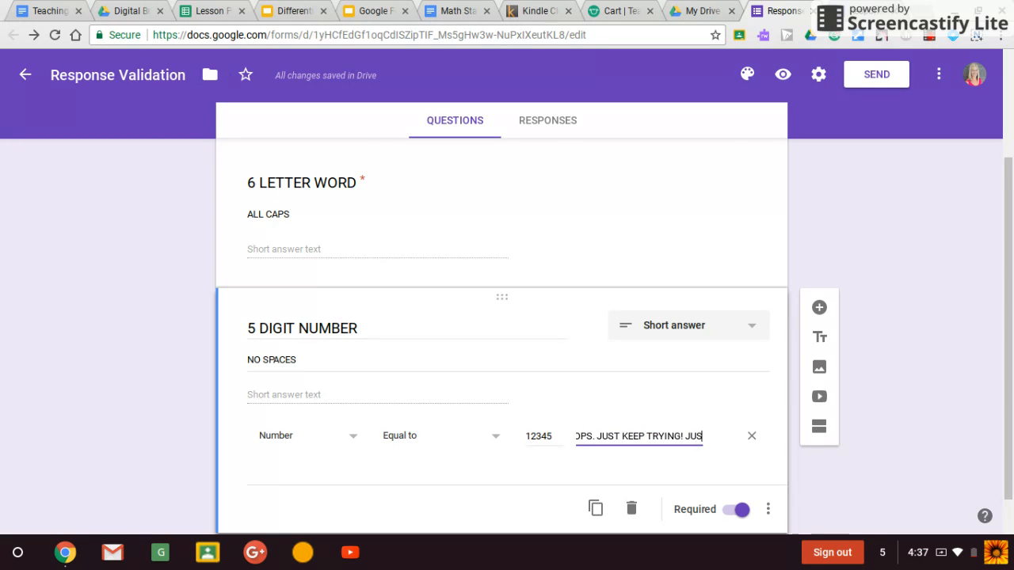
{"action": "type", "text": "T KEEP TRYING!"}
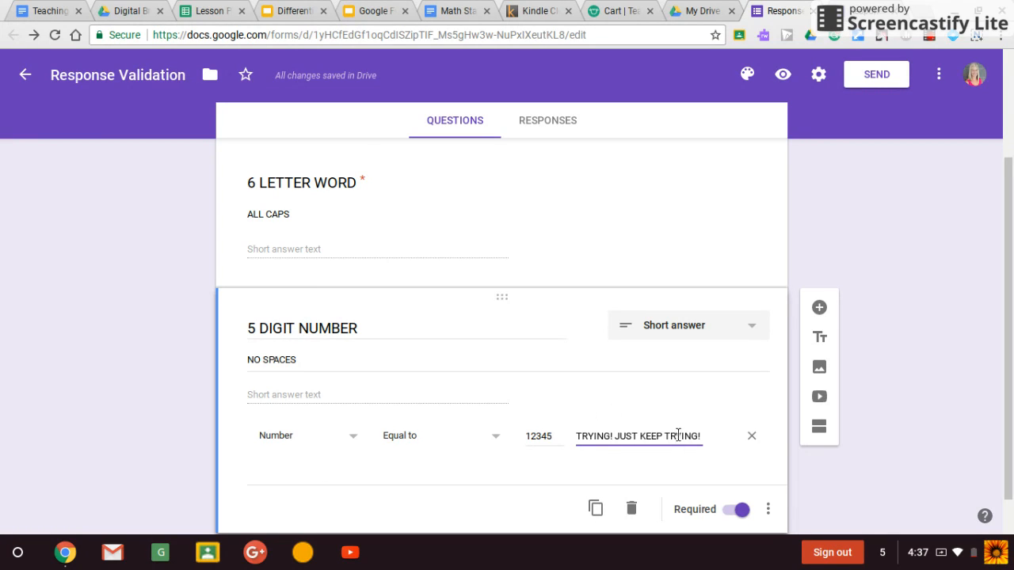
- Preview the updated form and answer the 6 LETTER WORD question with "SOCCER"
{"action": "scroll", "coordinate": [1010, 212], "scroll_direction": "down", "scroll_amount": 1}
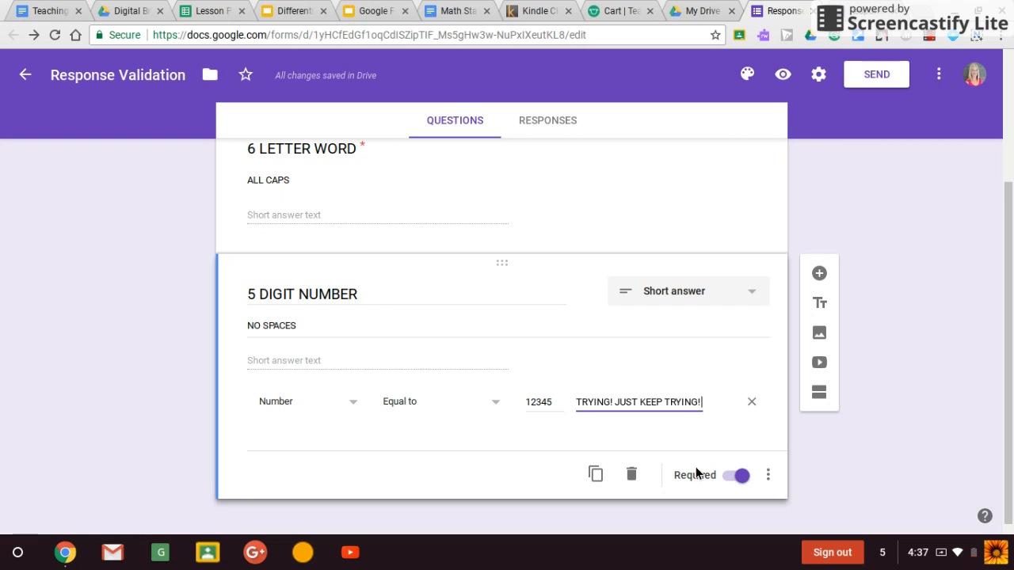
{"action": "left_click", "coordinate": [783, 75]}
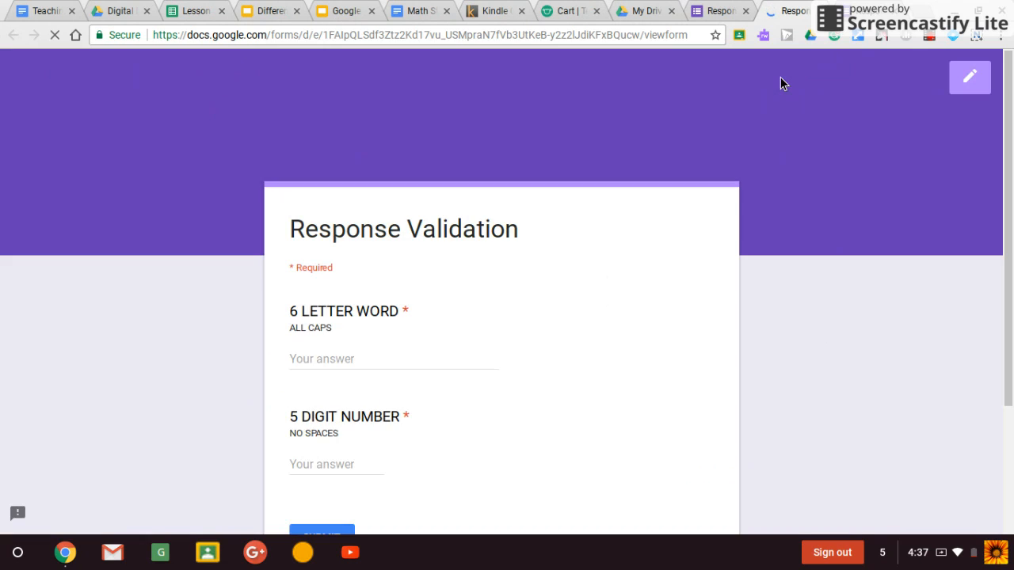
{"action": "left_click", "coordinate": [351, 364]}
{"action": "type", "text": "S"}
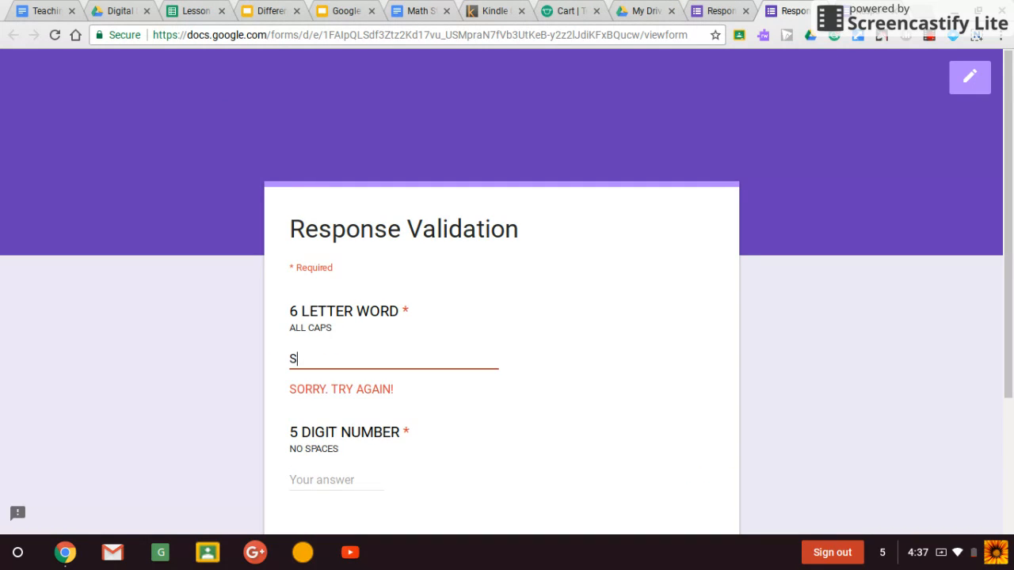
{"action": "type", "text": "OCCER"}
{"action": "scroll", "coordinate": [403, 333], "scroll_direction": "down", "scroll_amount": 2}
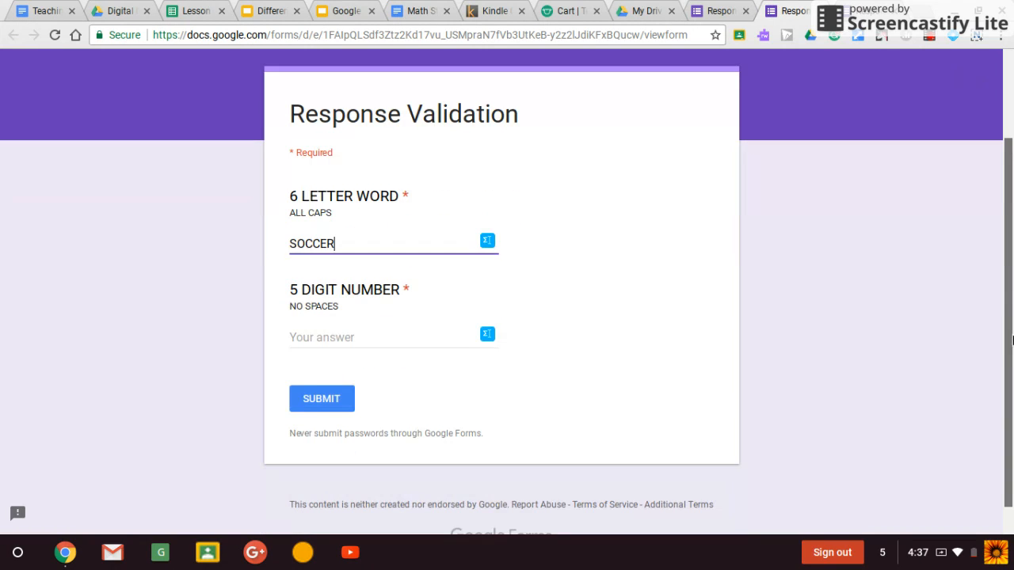
- Test the 5 DIGIT NUMBER question with the wrong answer 23456 and replace it with the correct 12345
{"action": "left_click", "coordinate": [389, 333]}
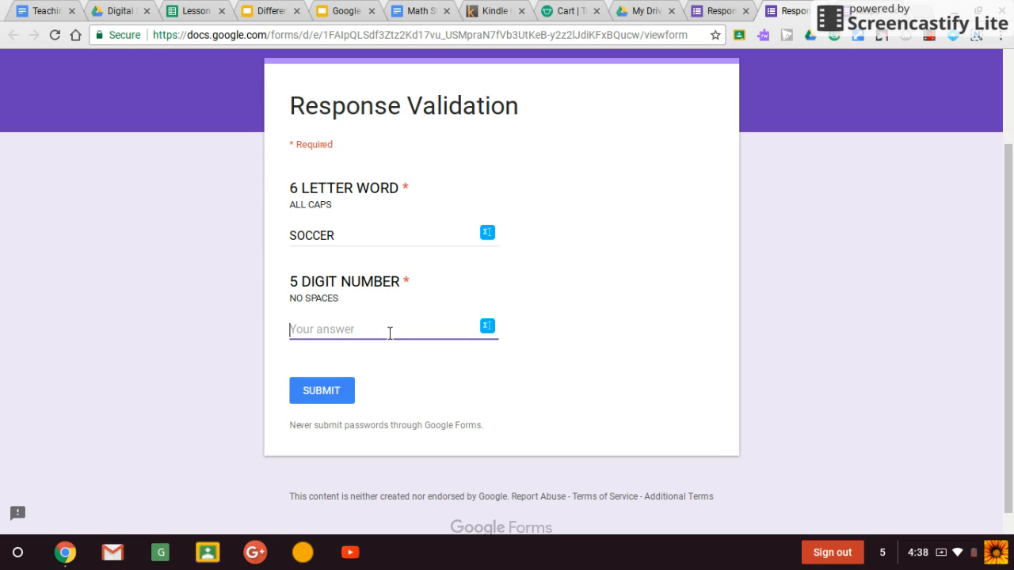
{"action": "type", "text": "23456"}
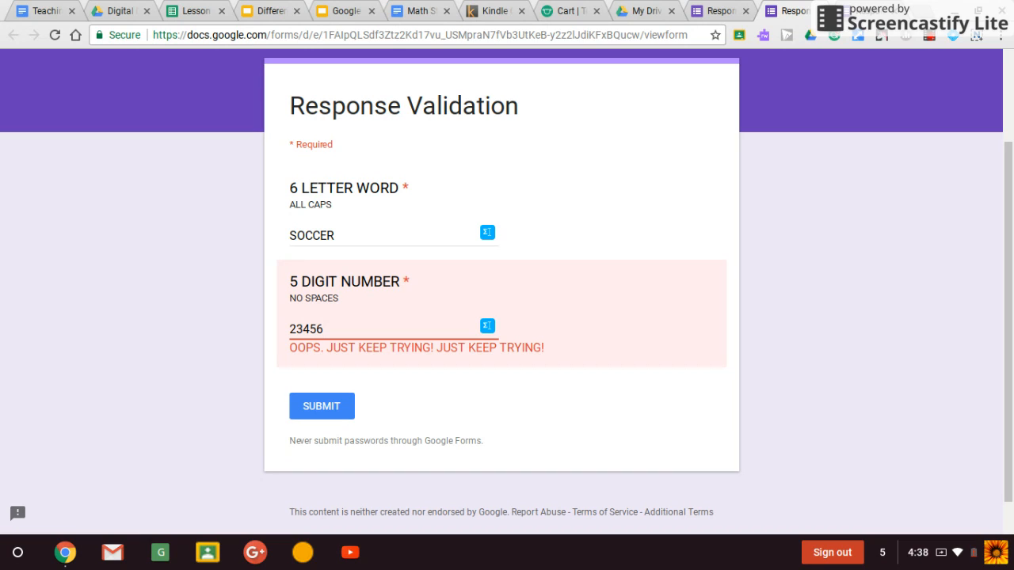
{"action": "key", "text": "BackSpace"}
{"action": "key", "text": "BackSpace"}
{"action": "key", "text": "BackSpace"}
{"action": "key", "text": "BackSpace"}
{"action": "key", "text": "BackSpace"}
{"action": "type", "text": "12345"}
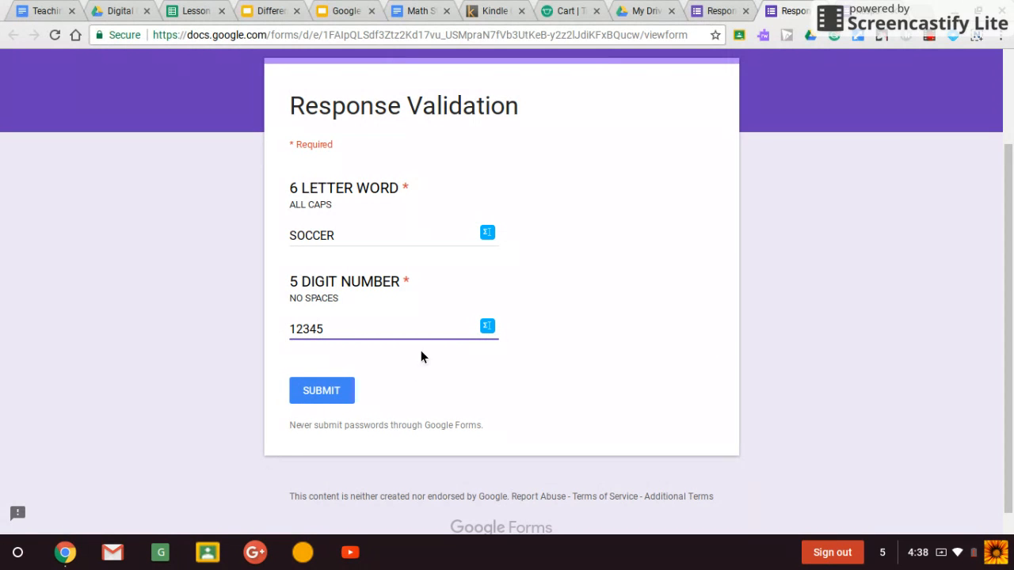
- Test how the 5 DIGIT NUMBER question handles a space by re-entering the answer as "12 345", and remove the space again
{"action": "key", "text": "BackSpace"}
{"action": "key", "text": "BackSpace"}
{"action": "key", "text": "BackSpace"}
{"action": "key", "text": "BackSpace"}
{"action": "key", "text": "BackSpace"}
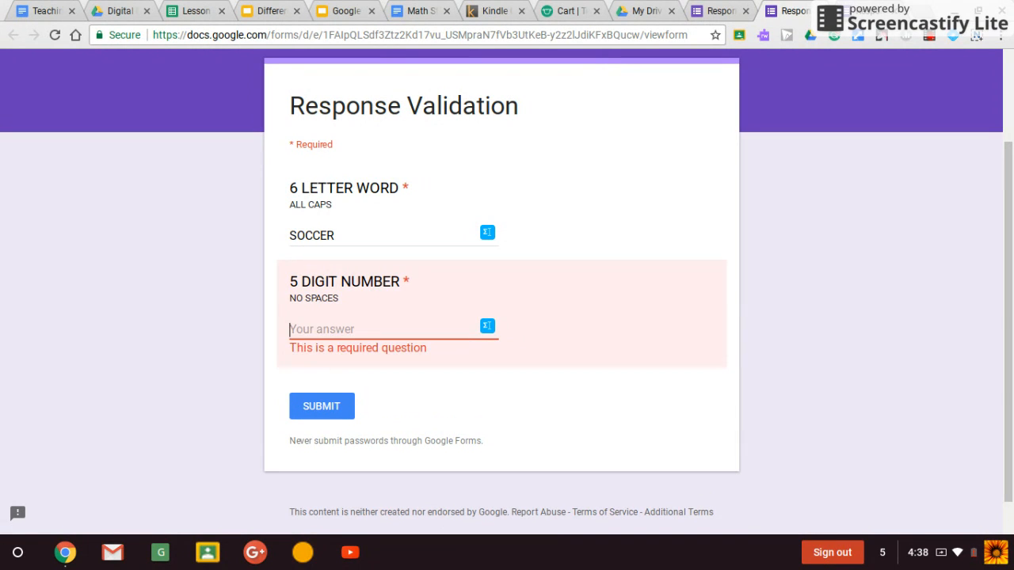
{"action": "type", "text": "12"}
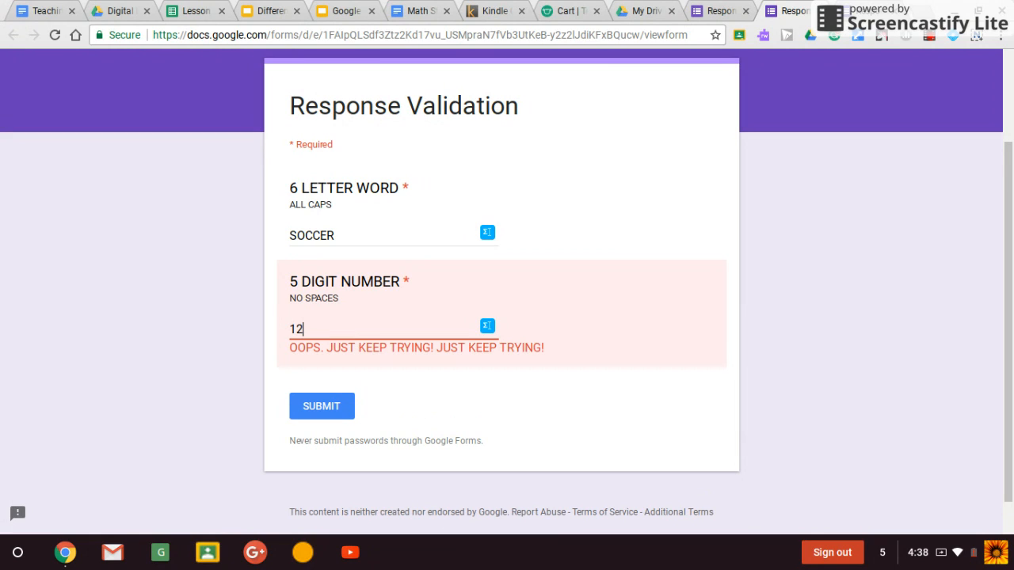
{"action": "type", "text": " 345"}
{"action": "key", "text": "BackSpace"}
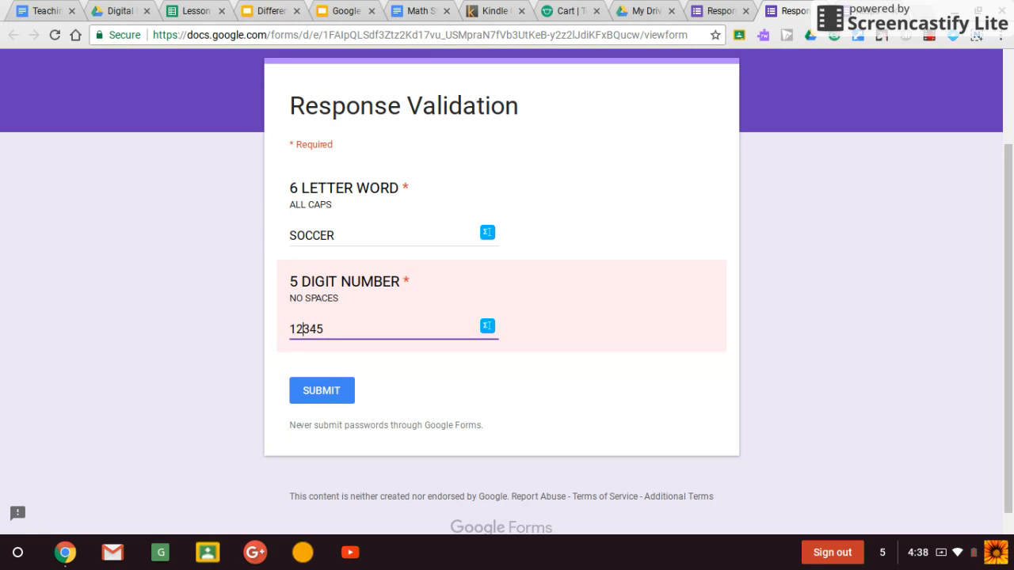
- Submit the test response and return to the form editor
{"action": "left_click", "coordinate": [313, 393]}
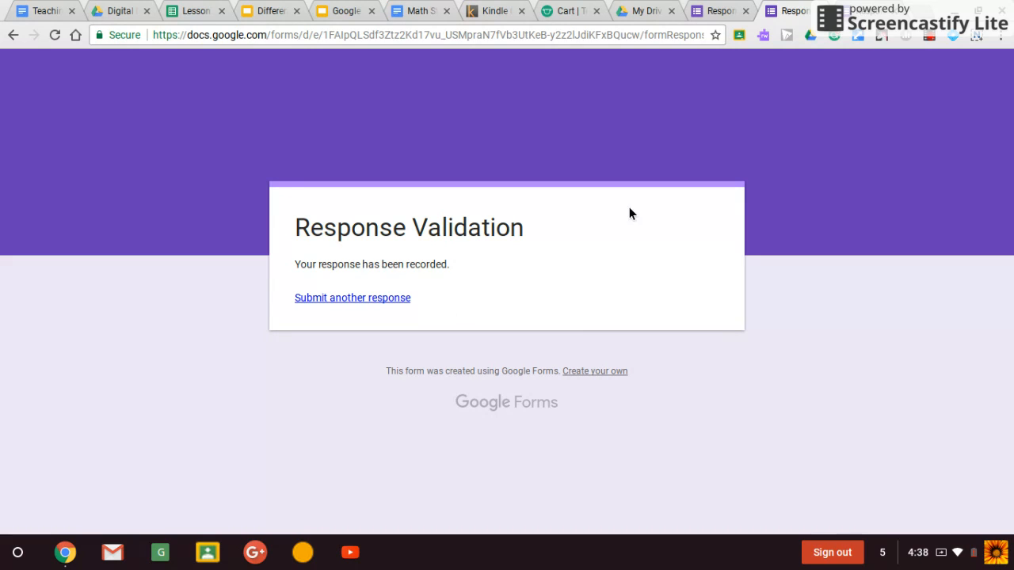
{"action": "left_click", "coordinate": [712, 8]}
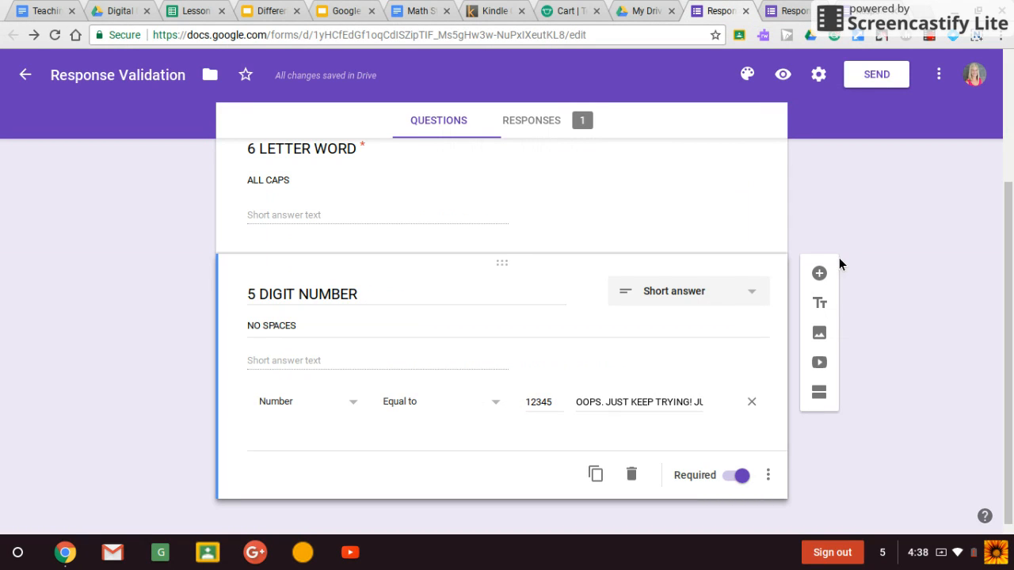
- Review the 5 DIGIT NUMBER question's validation settings and show its additional display options
{"action": "left_click_drag", "start_coordinate": [1012, 240], "coordinate": [1012, 268]}
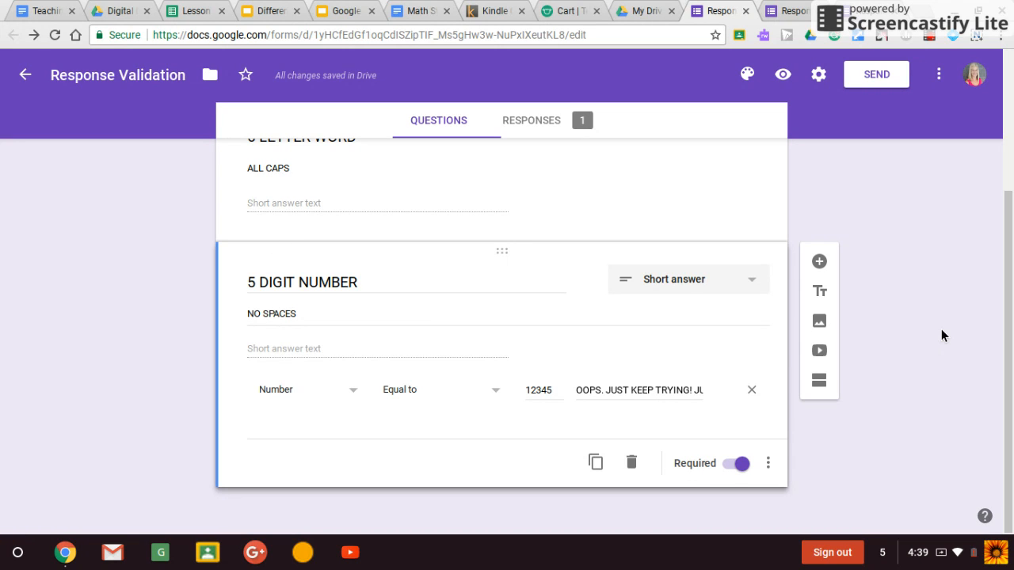
{"action": "scroll", "coordinate": [1010, 290], "scroll_direction": "up", "scroll_amount": 2}
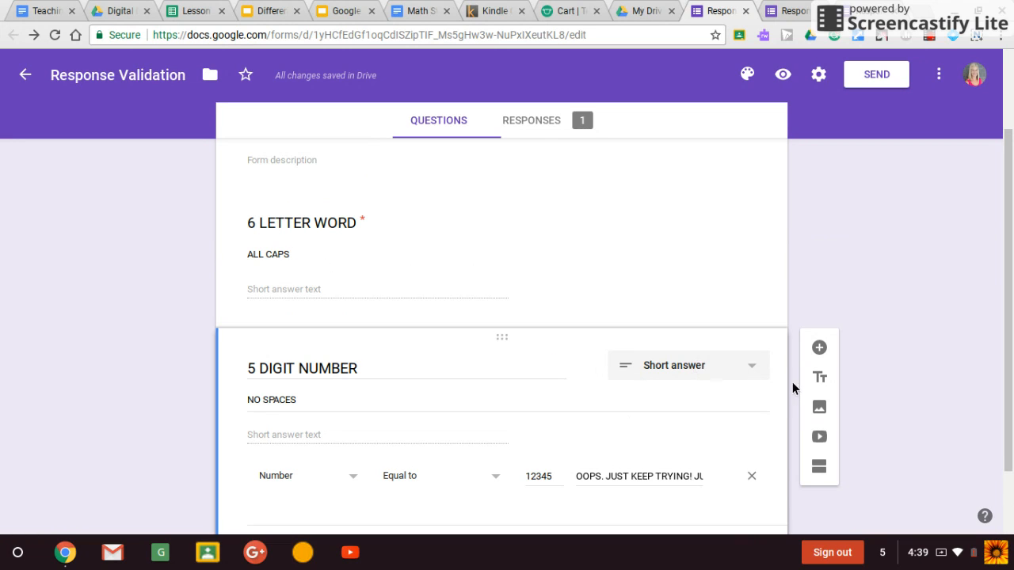
{"action": "scroll", "coordinate": [788, 444], "scroll_direction": "down", "scroll_amount": 2}
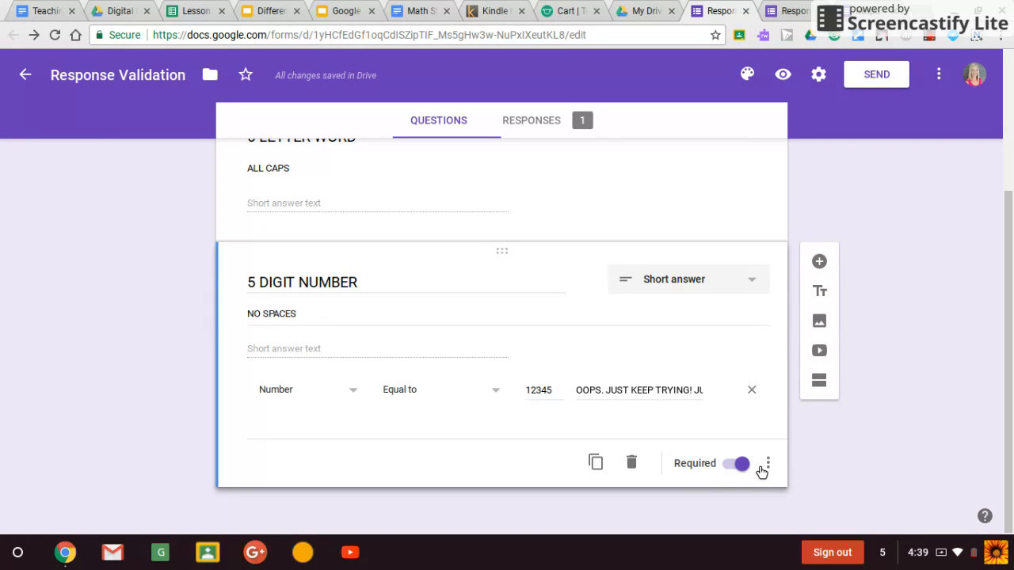
{"action": "left_click", "coordinate": [767, 466]}
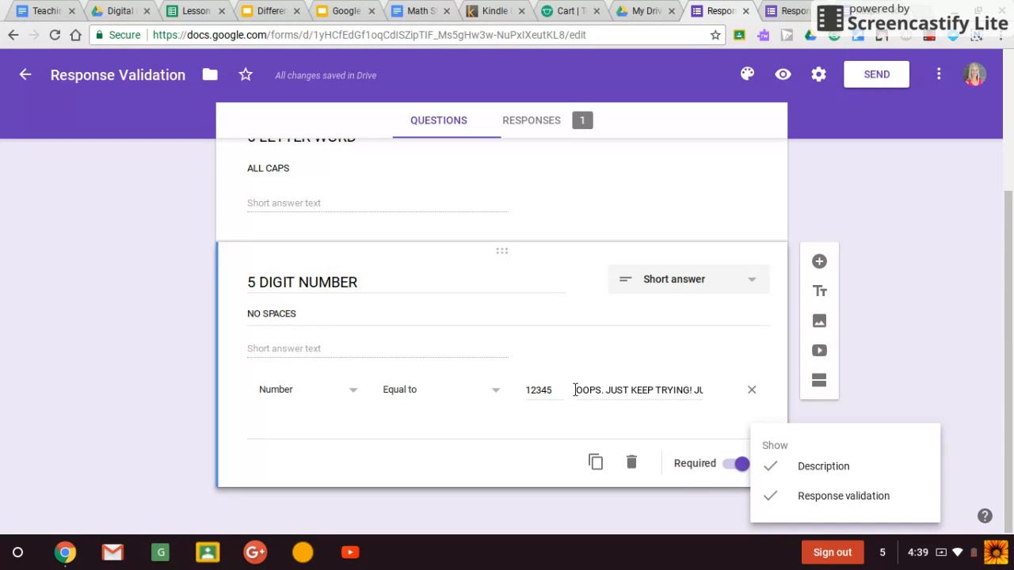
- Clear the custom error text from the 5 DIGIT NUMBER question's response validation
{"action": "left_click", "coordinate": [685, 359]}
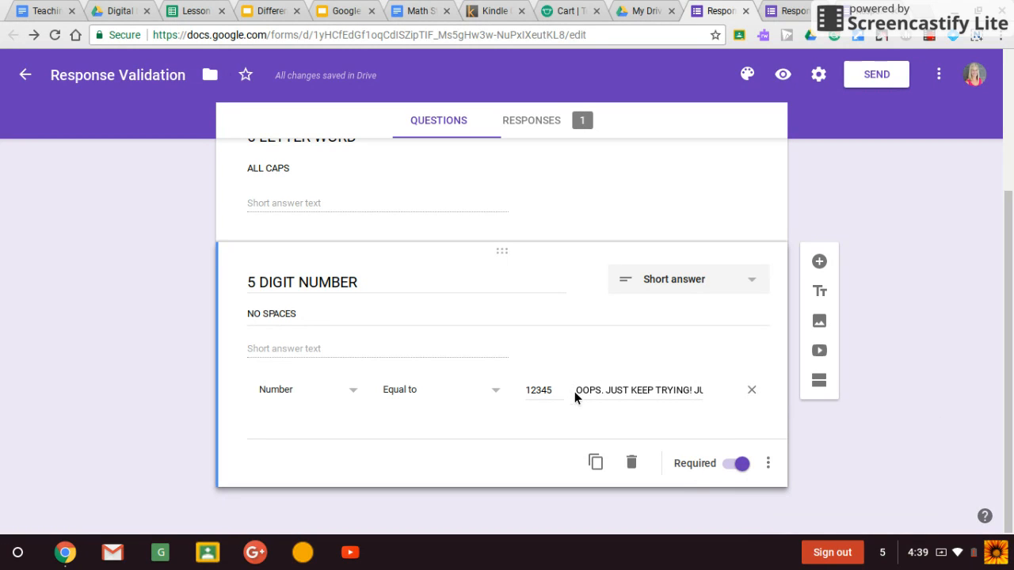
{"action": "left_click_drag", "start_coordinate": [576, 392], "coordinate": [736, 390]}
{"action": "key", "text": "BackSpace"}
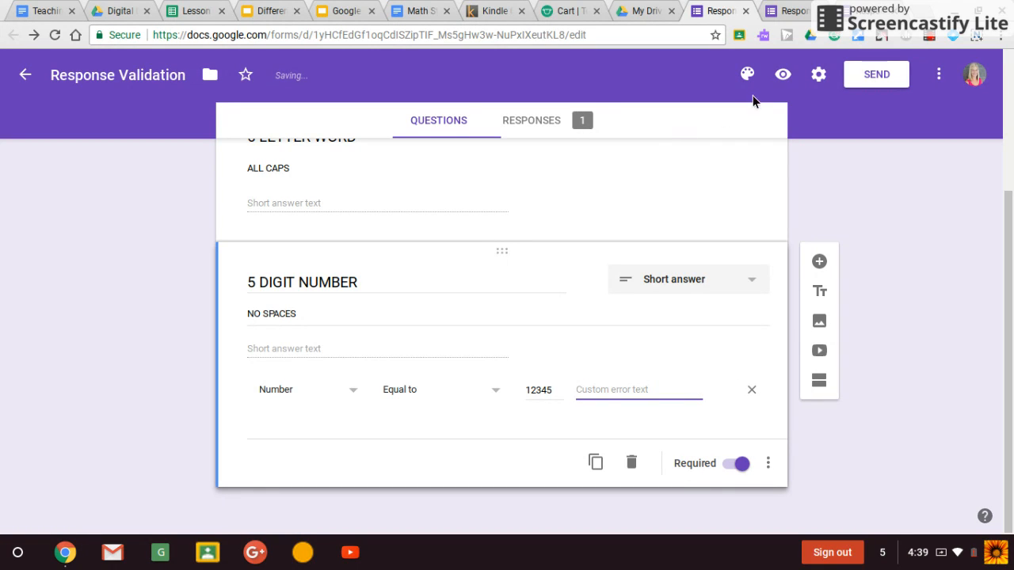
- Preview the form and test the 5 DIGIT NUMBER question with the wrong answer 1234
{"action": "left_click", "coordinate": [784, 74]}
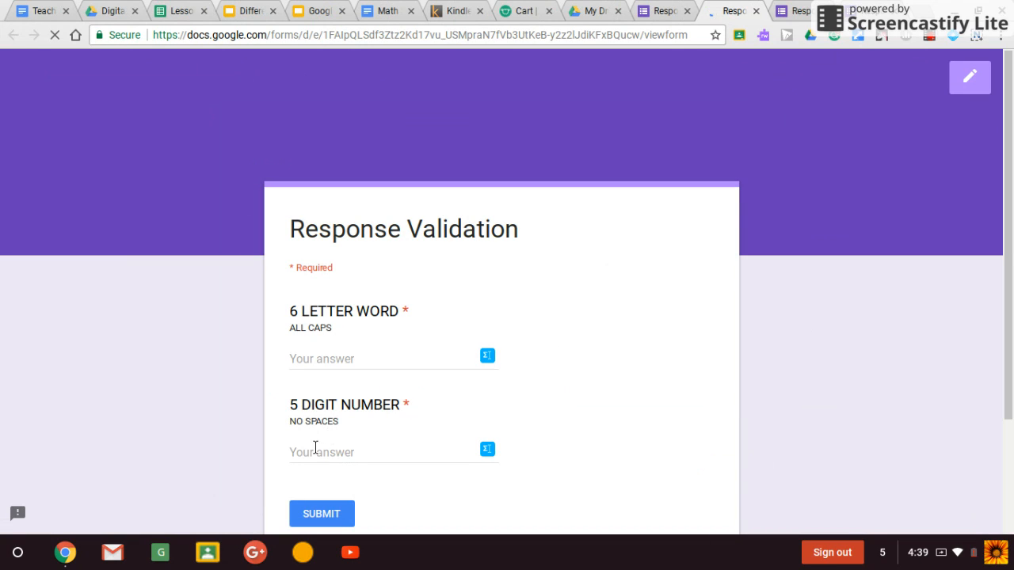
{"action": "left_click", "coordinate": [342, 450]}
{"action": "type", "text": "1234"}
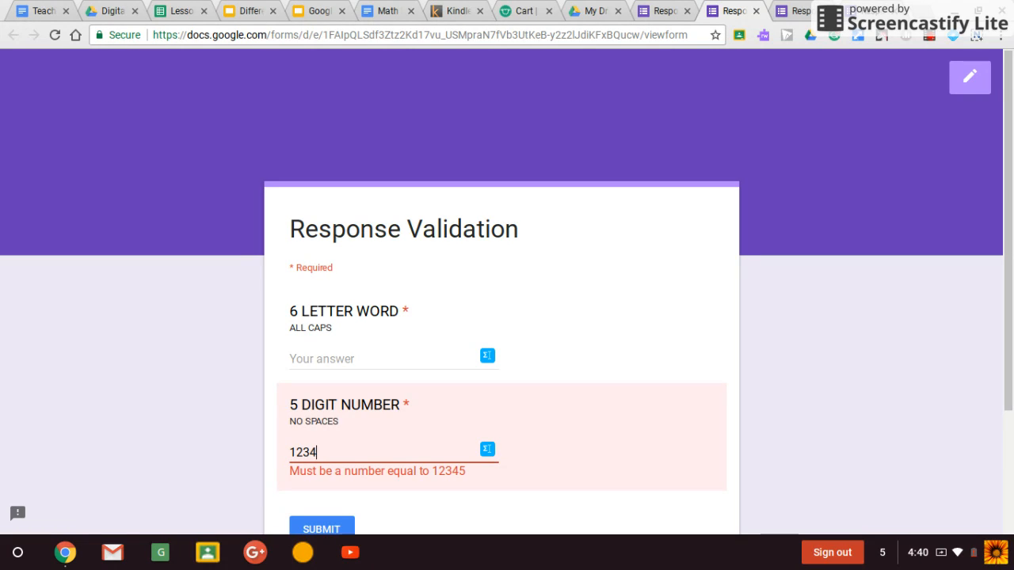
- Return to the form editor and set the 5 DIGIT NUMBER question's custom error text to "SORRY. INCORRECT!"
{"action": "left_click", "coordinate": [656, 9]}
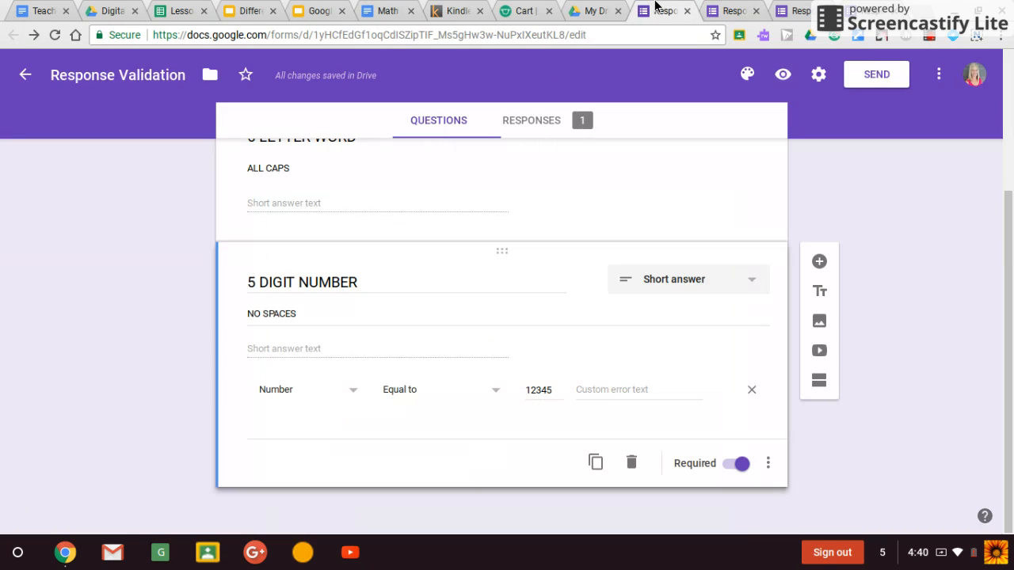
{"action": "left_click", "coordinate": [606, 390]}
{"action": "type", "text": "SORRY. INCORRECT"}
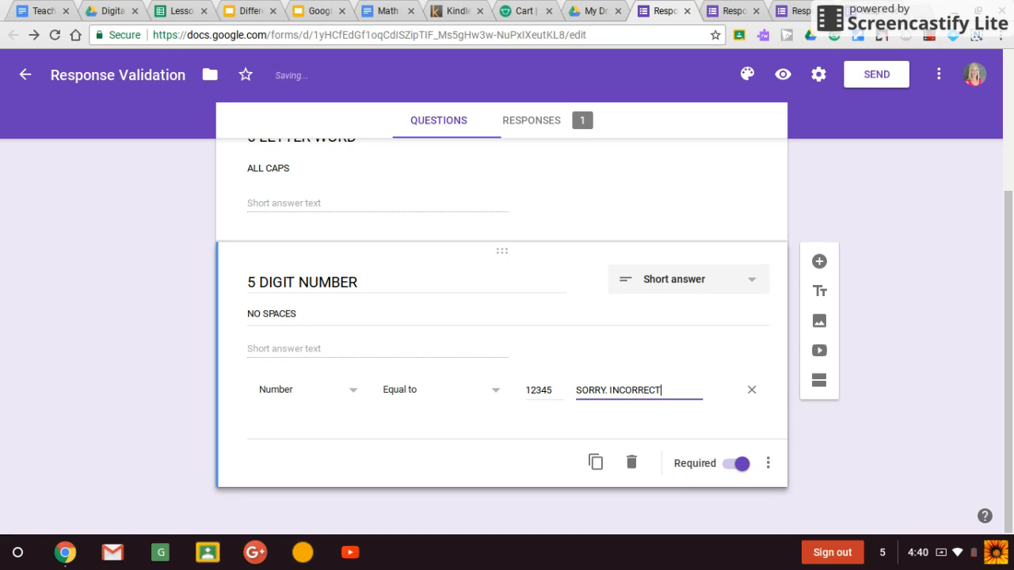
{"action": "type", "text": "!"}
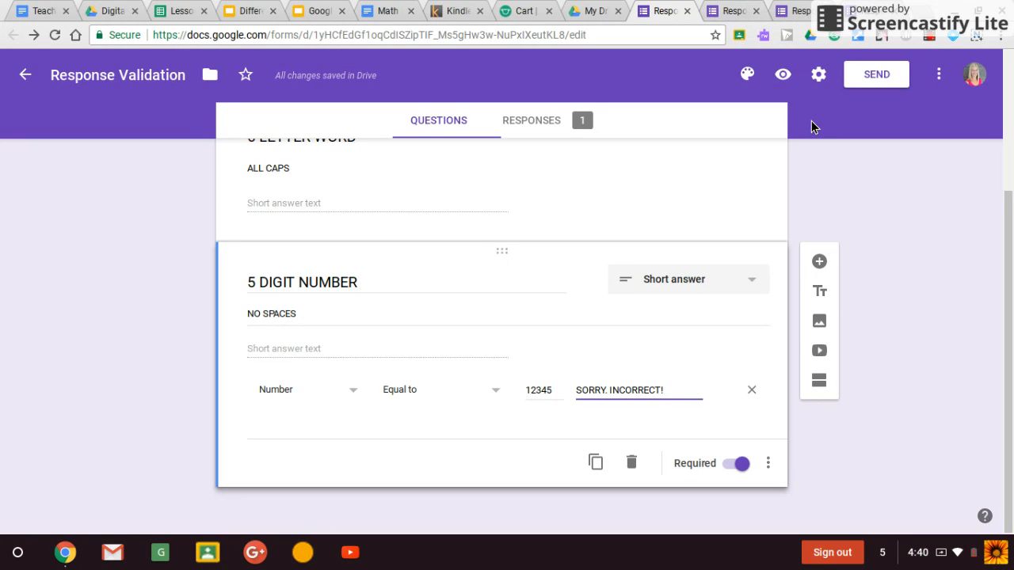
{"action": "left_click", "coordinate": [930, 39]}
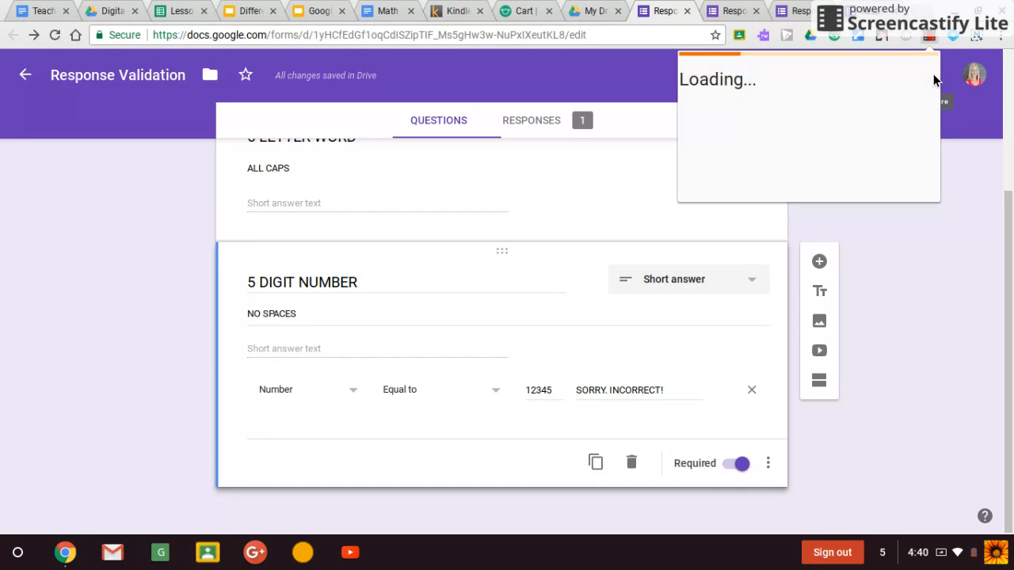